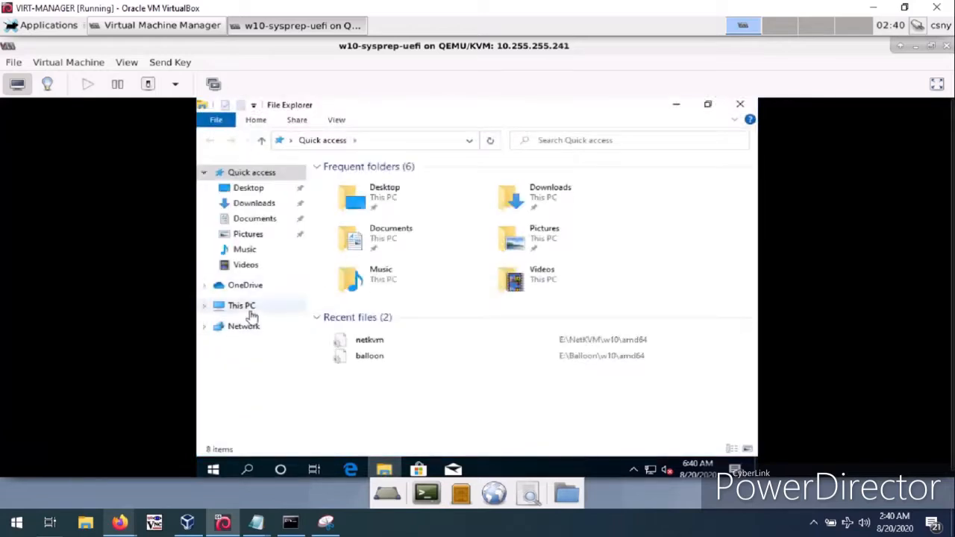
View the system properties of This PC, checking the Windows edition and computer name.
{"action": "left_click", "coordinate": [252, 315]}
{"action": "right_click", "coordinate": [260, 310]}
{"action": "left_click", "coordinate": [294, 298]}
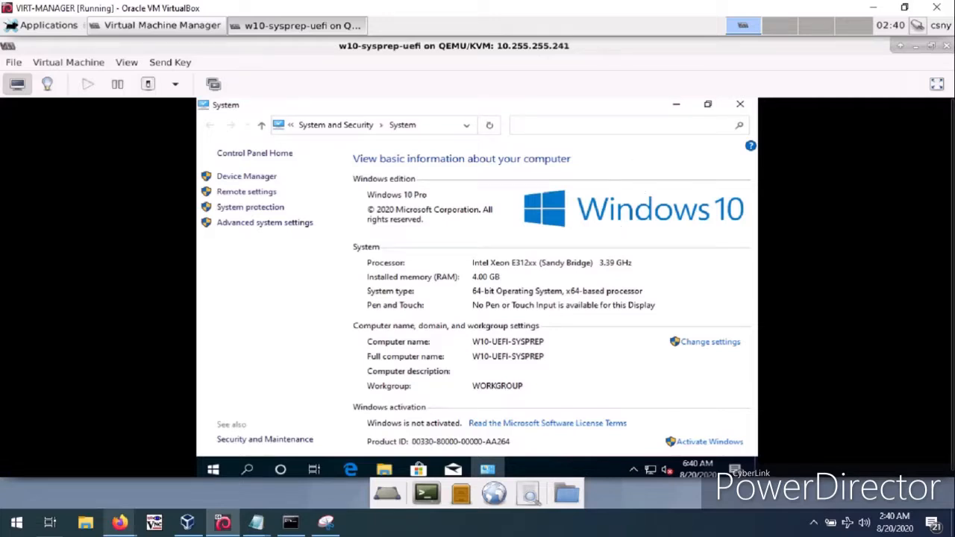
{"action": "left_click", "coordinate": [680, 110]}
Browse from the local C: drive to the Windows\System32\Sysprep folder.
{"action": "left_click", "coordinate": [433, 350]}
{"action": "double_click", "coordinate": [434, 355]}
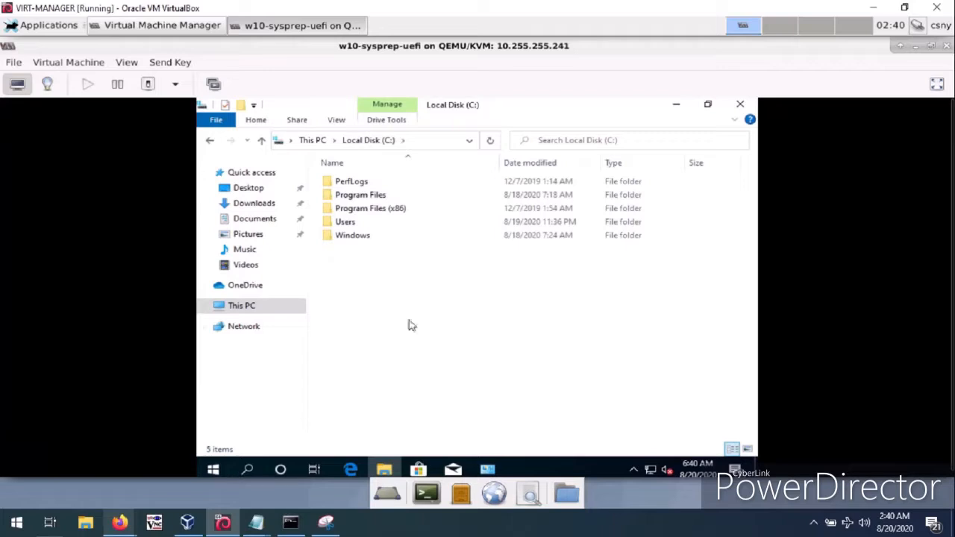
{"action": "double_click", "coordinate": [352, 236]}
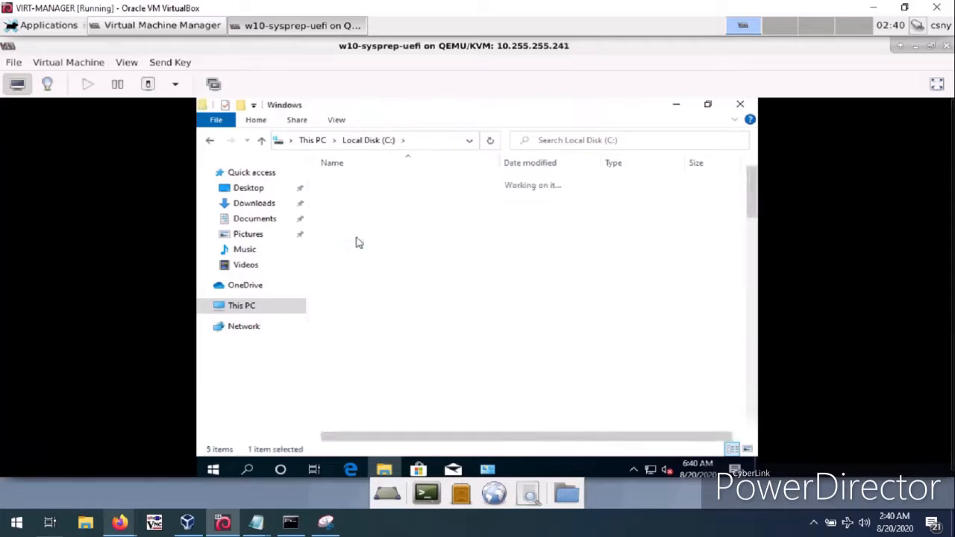
{"action": "key", "text": "s"}
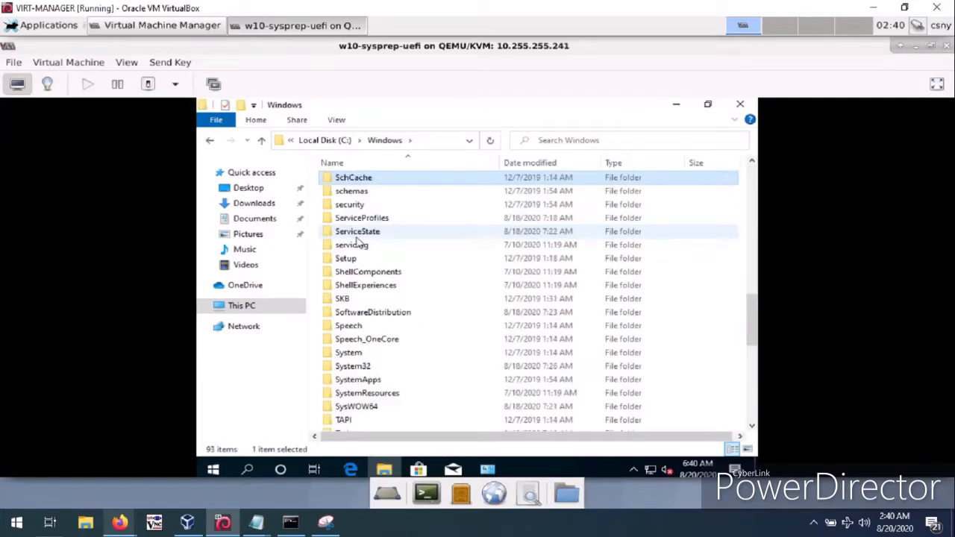
{"action": "key", "text": "s"}
{"action": "key", "text": "s"}
{"action": "key", "text": "s"}
{"action": "key", "text": "s"}
{"action": "key", "text": "s"}
{"action": "key", "text": "s"}
{"action": "key", "text": "s"}
{"action": "key", "text": "s"}
{"action": "key", "text": "s"}
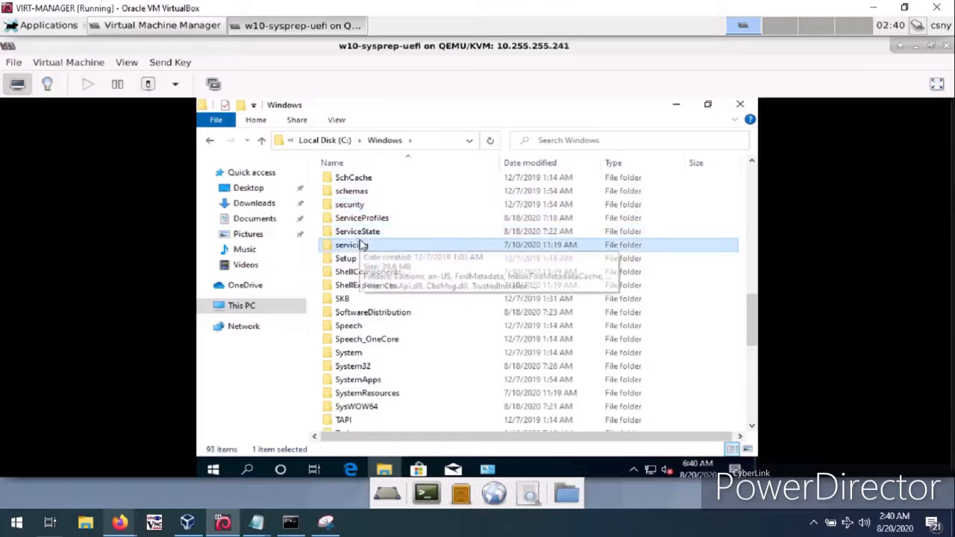
{"action": "scroll", "coordinate": [361, 245], "scroll_direction": "down", "scroll_amount": 2}
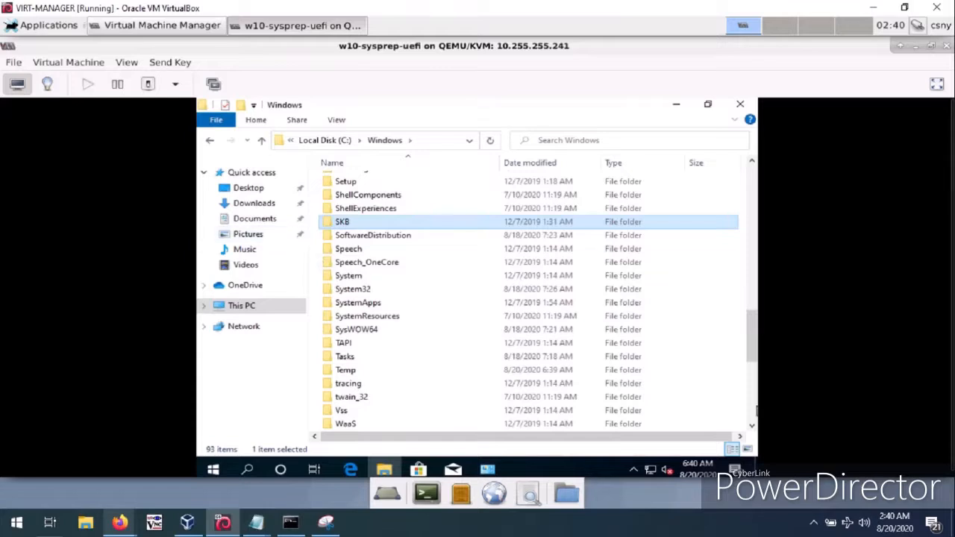
{"action": "double_click", "coordinate": [433, 292]}
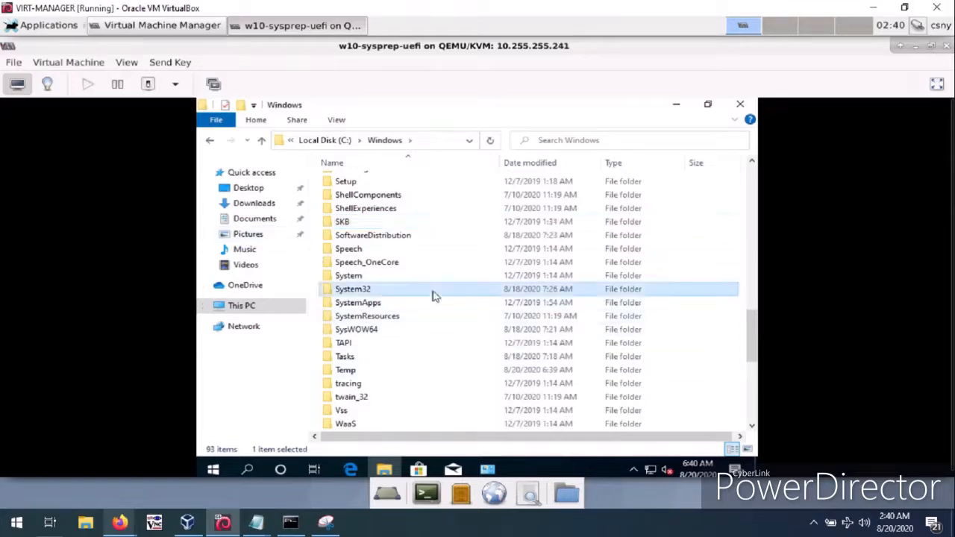
{"action": "key", "text": "s"}
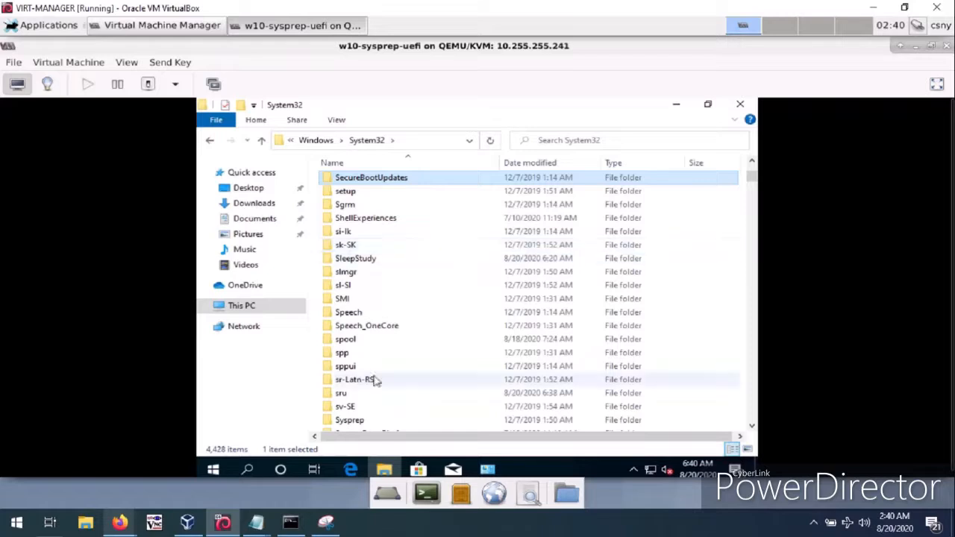
{"action": "double_click", "coordinate": [363, 421]}
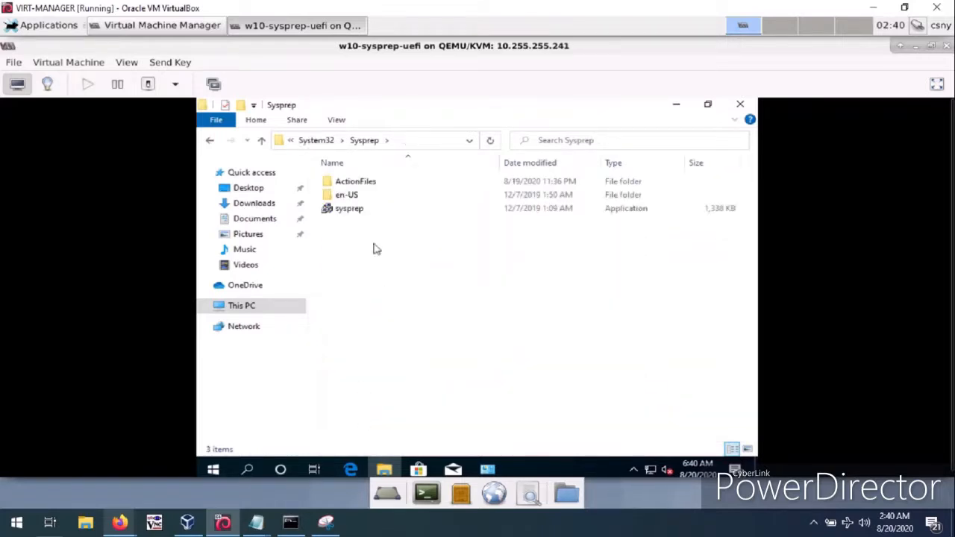
Create a desktop shortcut for the sysprep application, check it in the Desktop folder and close File Explorer.
{"action": "right_click", "coordinate": [357, 218]}
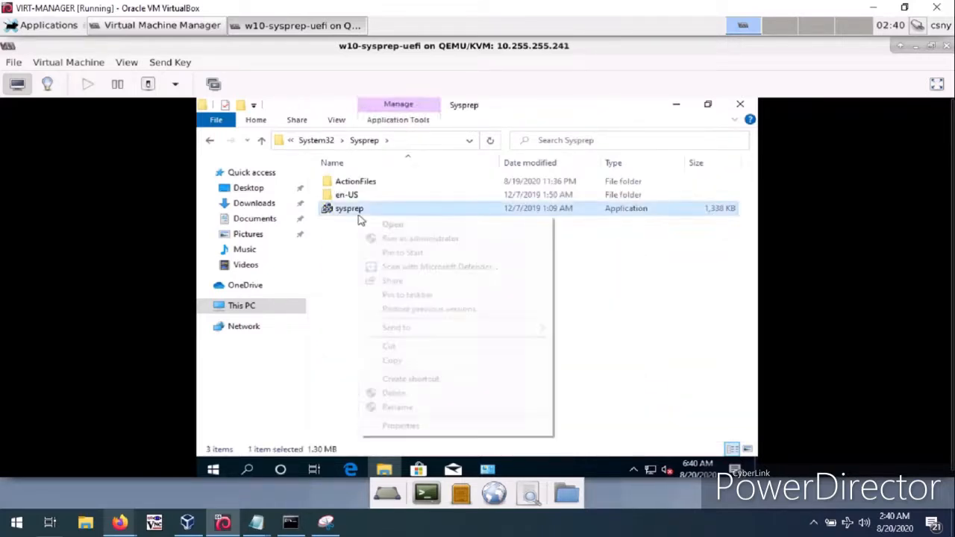
{"action": "left_click", "coordinate": [404, 378]}
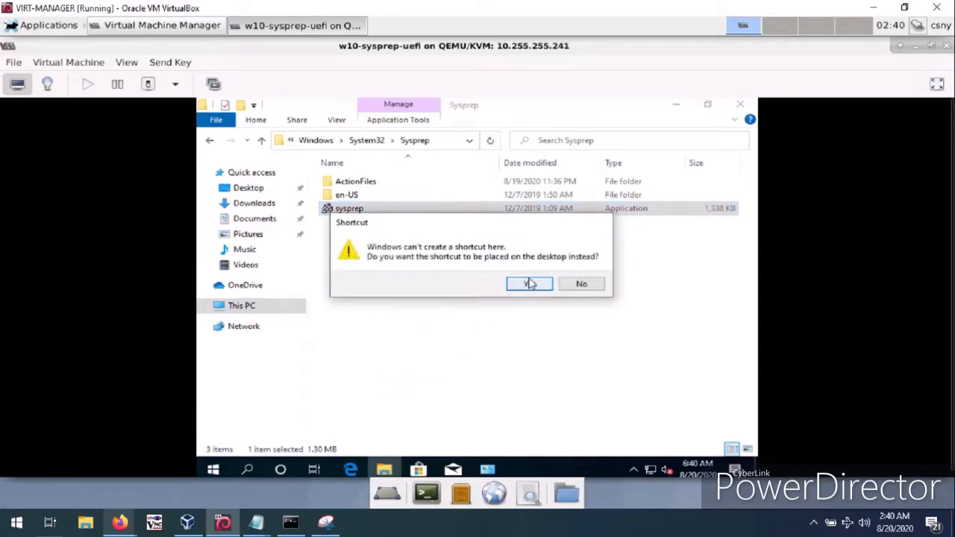
{"action": "left_click", "coordinate": [529, 284]}
{"action": "left_click", "coordinate": [271, 191]}
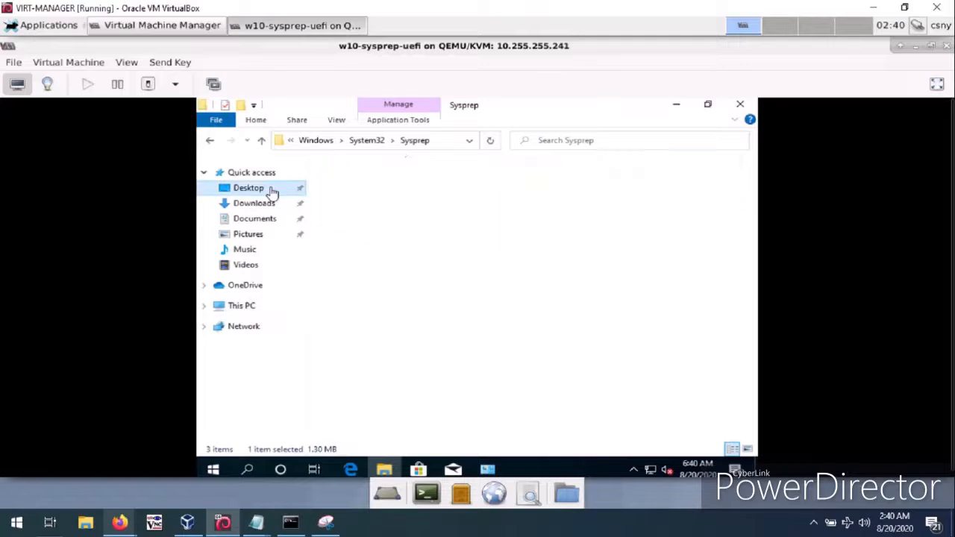
{"action": "left_click", "coordinate": [743, 108]}
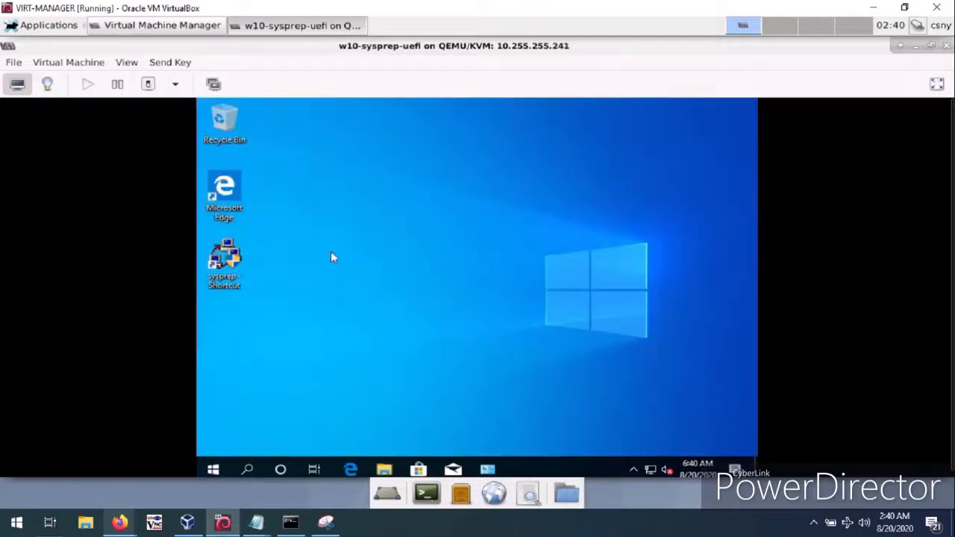
Open the sysprep shortcut, choose Out-of-Box Experience (OOBE) with Generalize and Shutdown, and cancel without running it.
{"action": "double_click", "coordinate": [225, 265]}
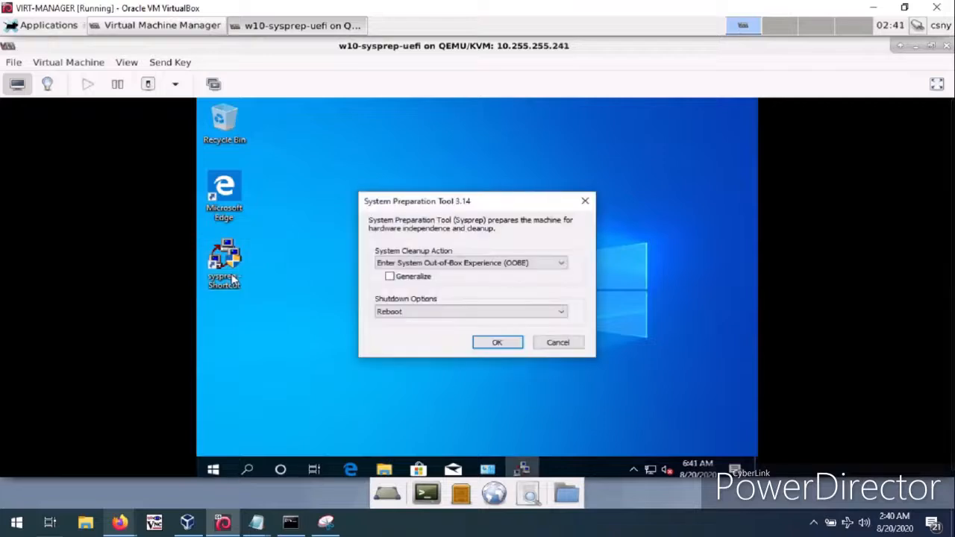
{"action": "left_click", "coordinate": [422, 265]}
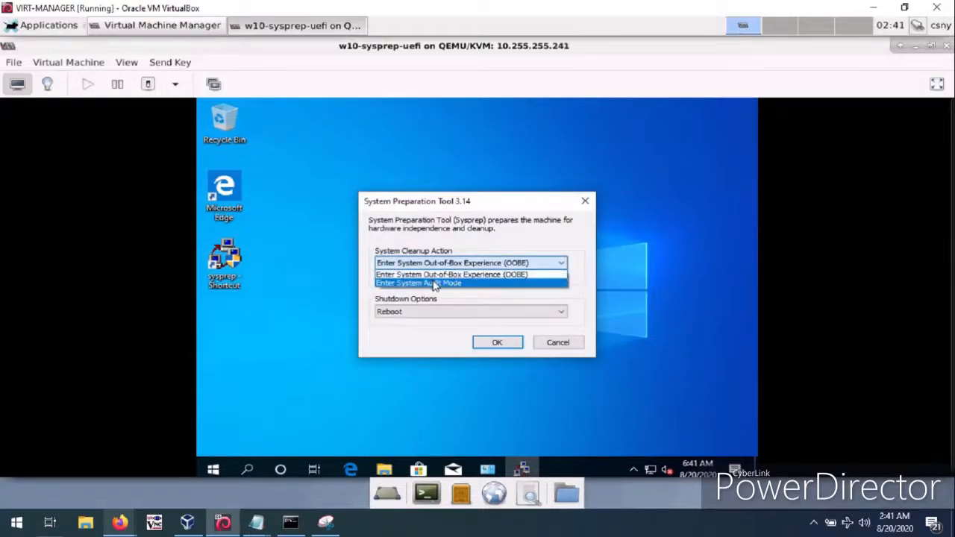
{"action": "left_click", "coordinate": [432, 275]}
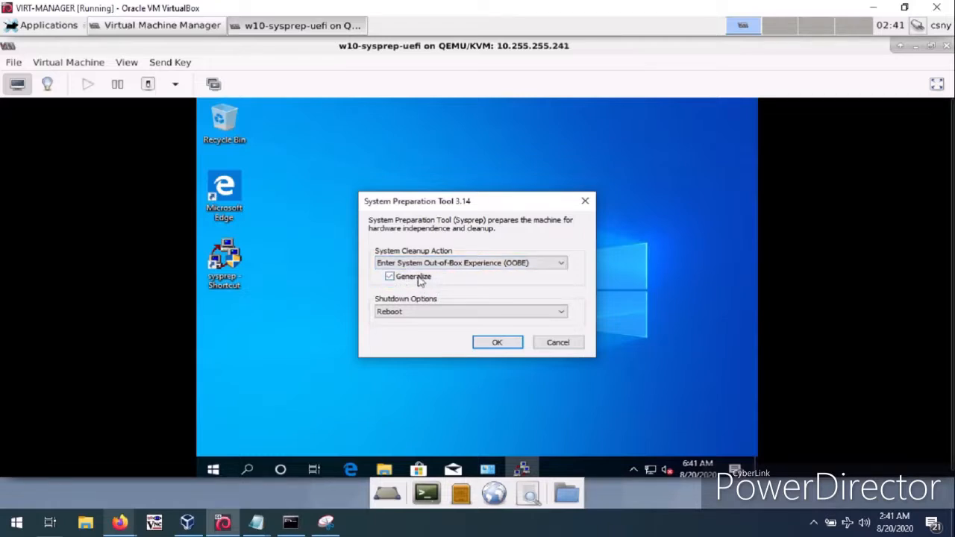
{"action": "left_click", "coordinate": [410, 312]}
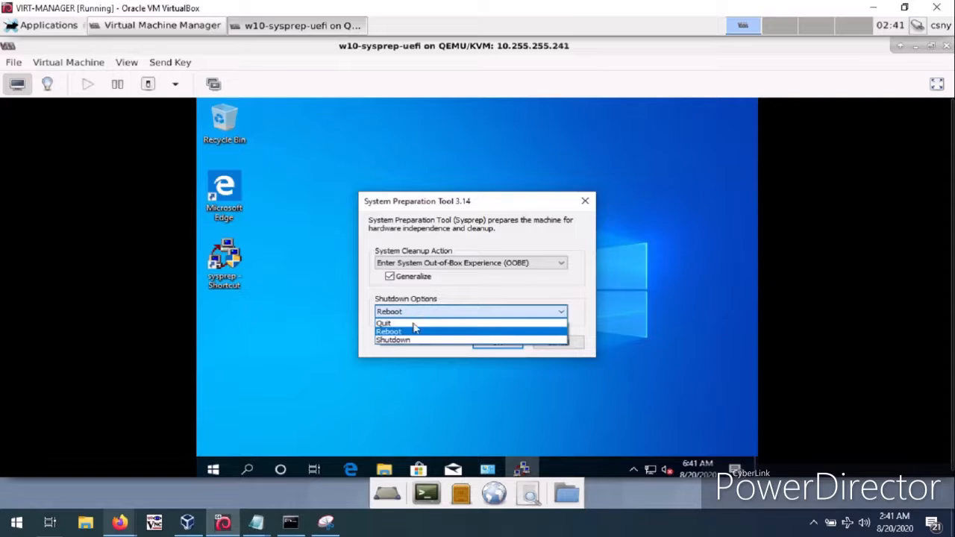
{"action": "left_click", "coordinate": [402, 340]}
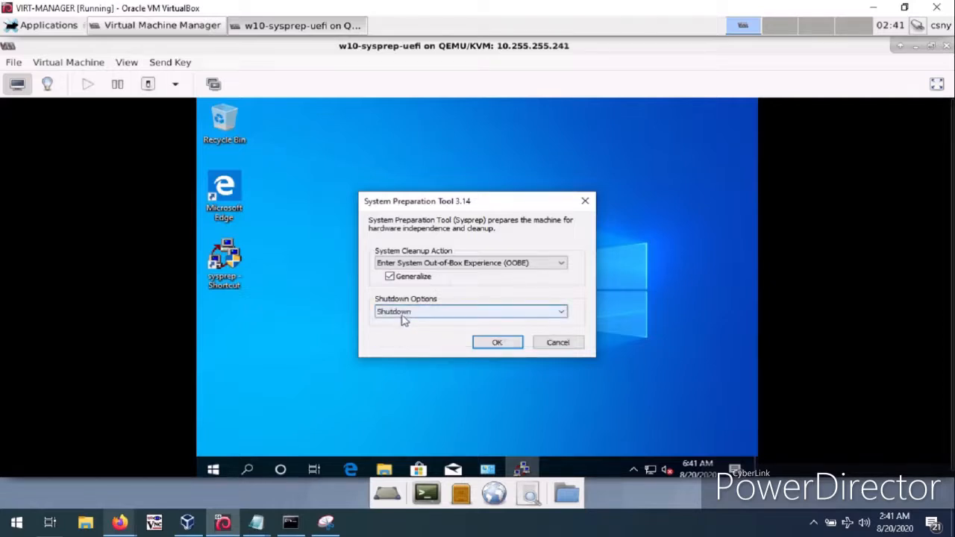
{"action": "left_click", "coordinate": [543, 343]}
{"action": "left_click", "coordinate": [353, 468]}
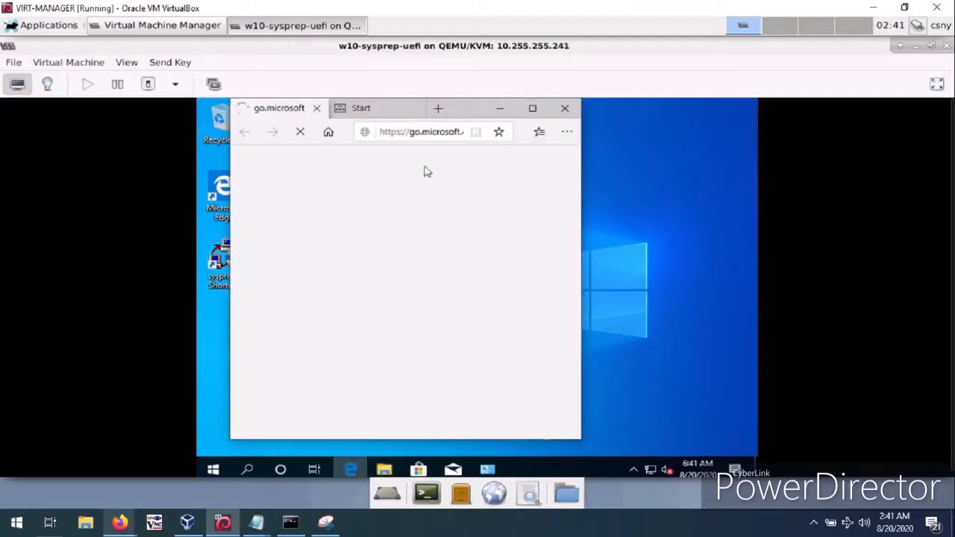
{"action": "left_click", "coordinate": [431, 141]}
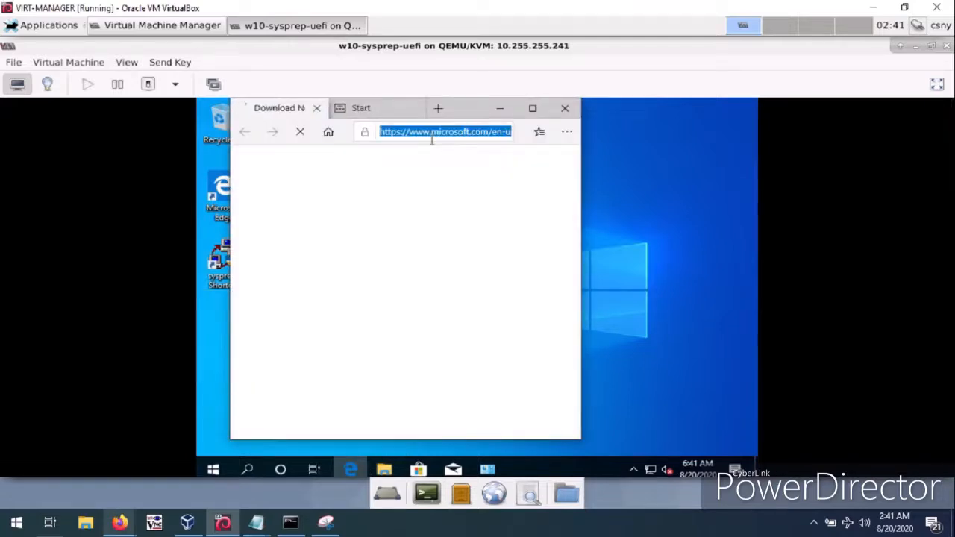
{"action": "type", "text": "www.ninite.com/"}
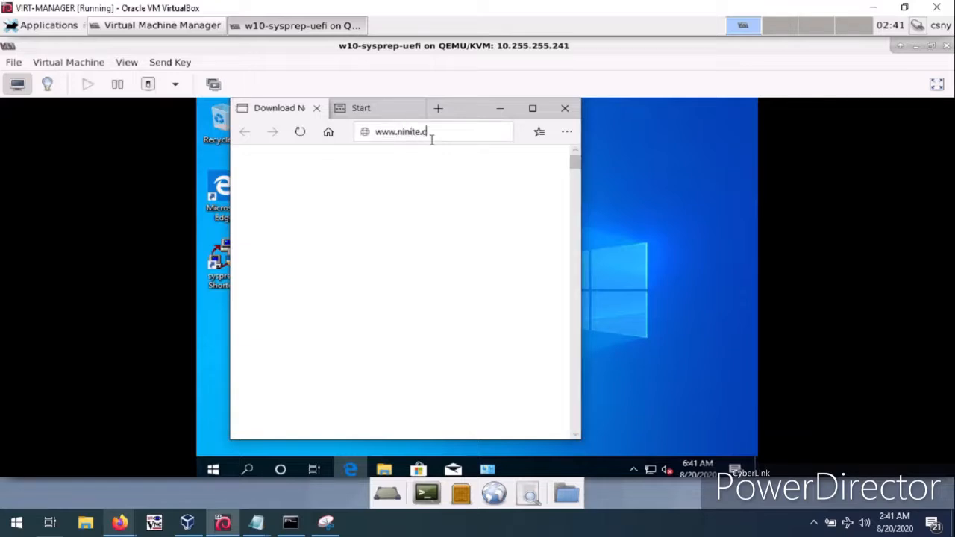
{"action": "left_click", "coordinate": [532, 108]}
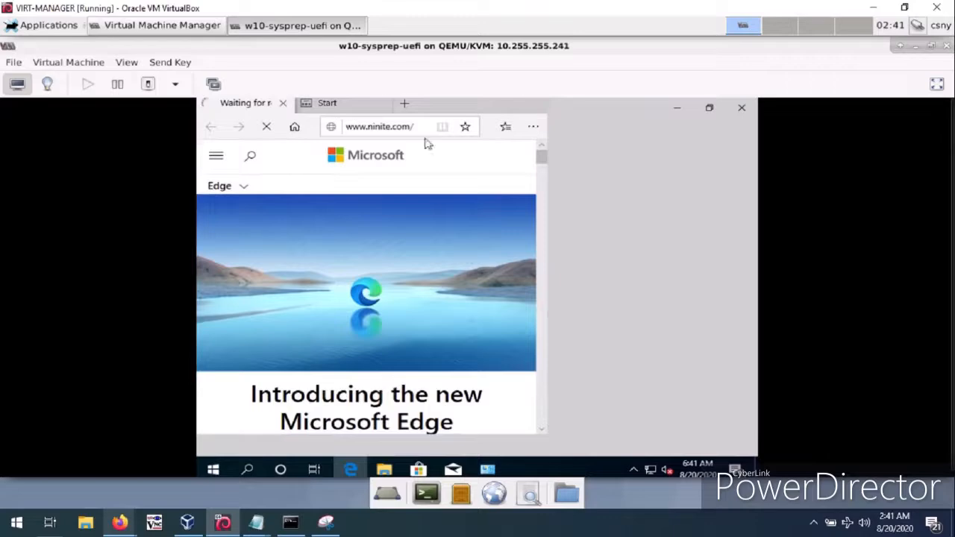
Set the User Account Control notification level to Never notify and allow the change.
{"action": "left_click", "coordinate": [213, 469]}
{"action": "type", "text": "user a"}
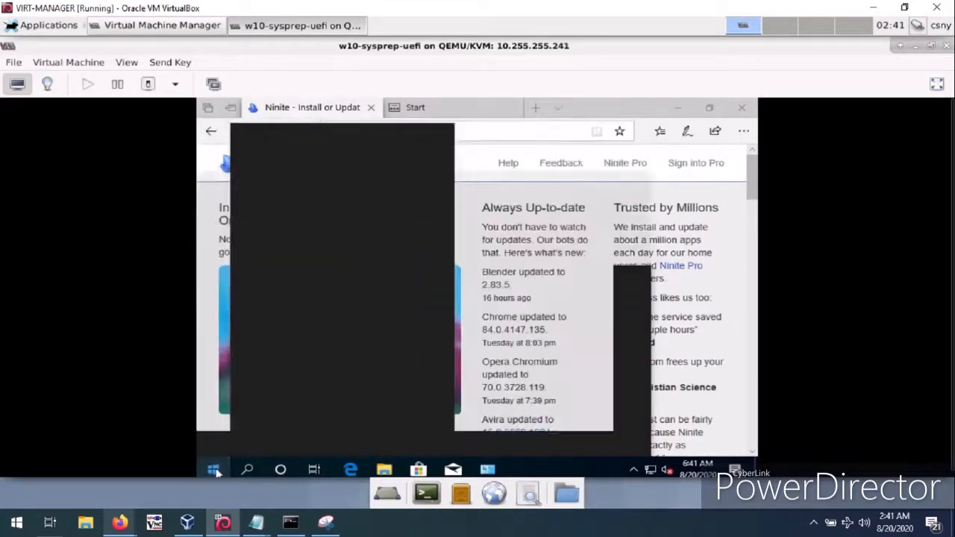
{"action": "type", "text": "ccount"}
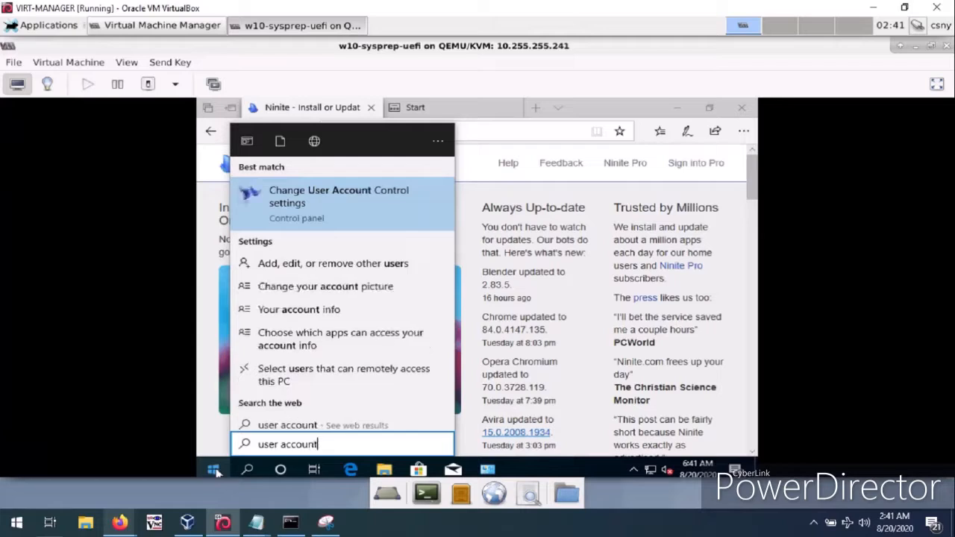
{"action": "left_click", "coordinate": [215, 470]}
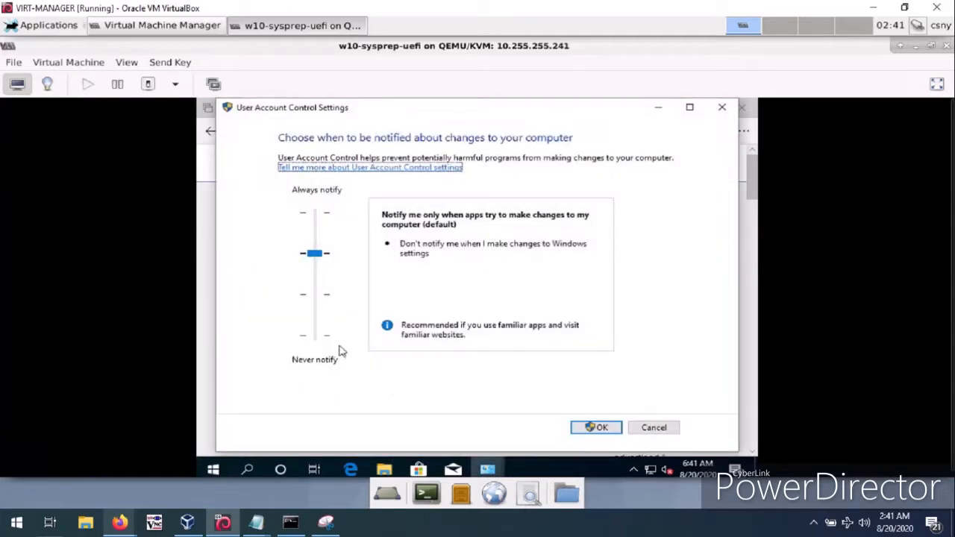
{"action": "left_click", "coordinate": [314, 335]}
{"action": "left_click", "coordinate": [314, 335]}
{"action": "left_click", "coordinate": [587, 424]}
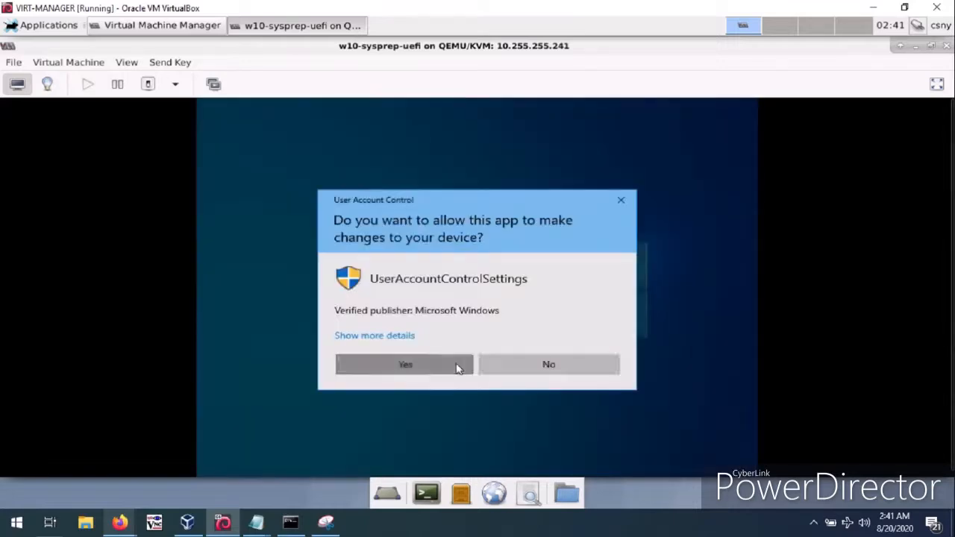
{"action": "left_click", "coordinate": [405, 364]}
Select Chrome and Firefox in the Web Browsers group of the Ninite app list.
{"action": "scroll", "coordinate": [523, 341], "scroll_direction": "down", "scroll_amount": 5}
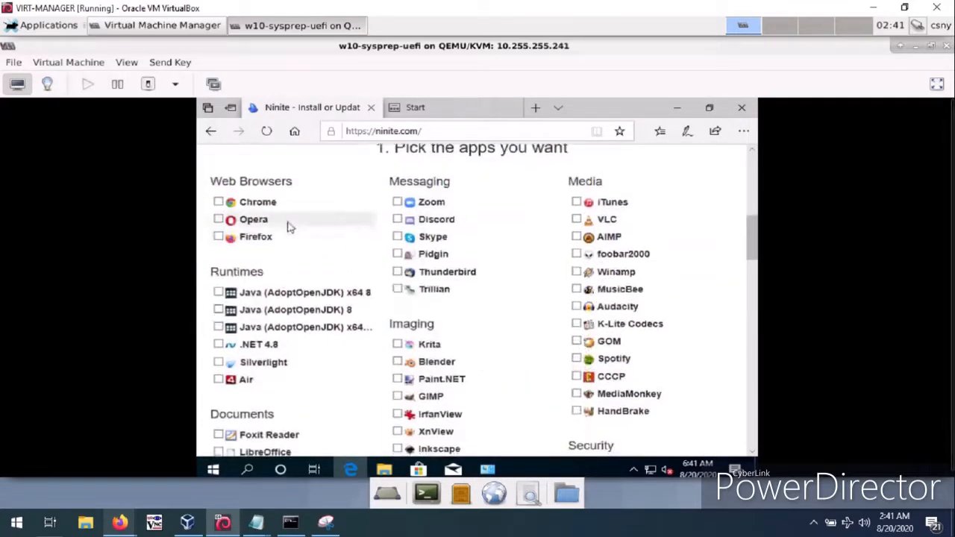
{"action": "left_click", "coordinate": [244, 202]}
{"action": "left_click", "coordinate": [256, 248]}
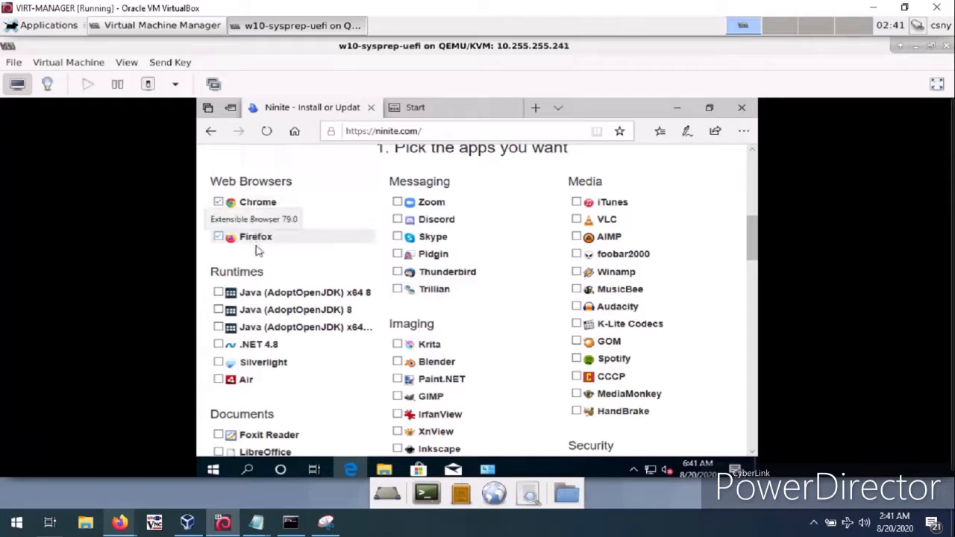
Select the third Java (AdoptOpenJDK) entry under Runtimes, x64 11, and VLC under Media in the Ninite app list.
{"action": "scroll", "coordinate": [303, 326], "scroll_direction": "down", "scroll_amount": 3}
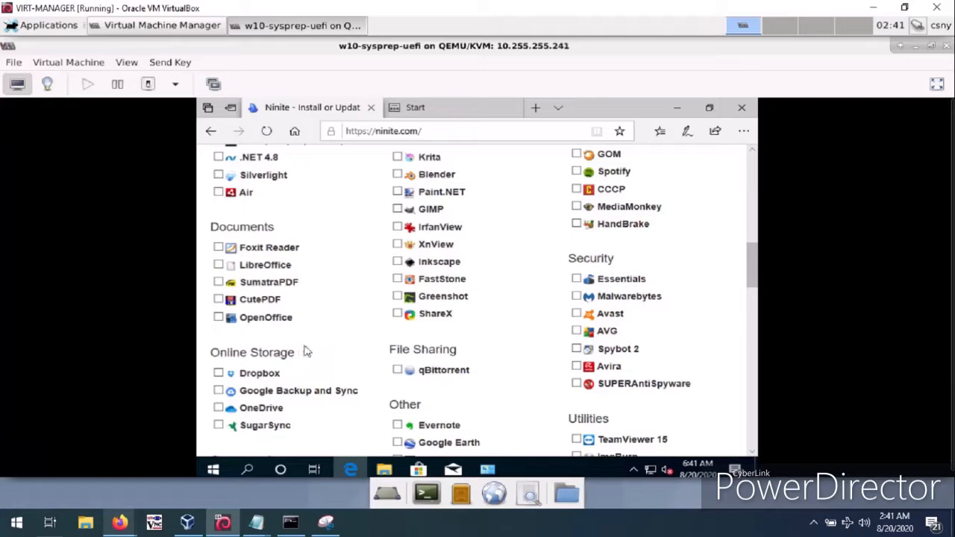
{"action": "scroll", "coordinate": [379, 329], "scroll_direction": "down", "scroll_amount": 4}
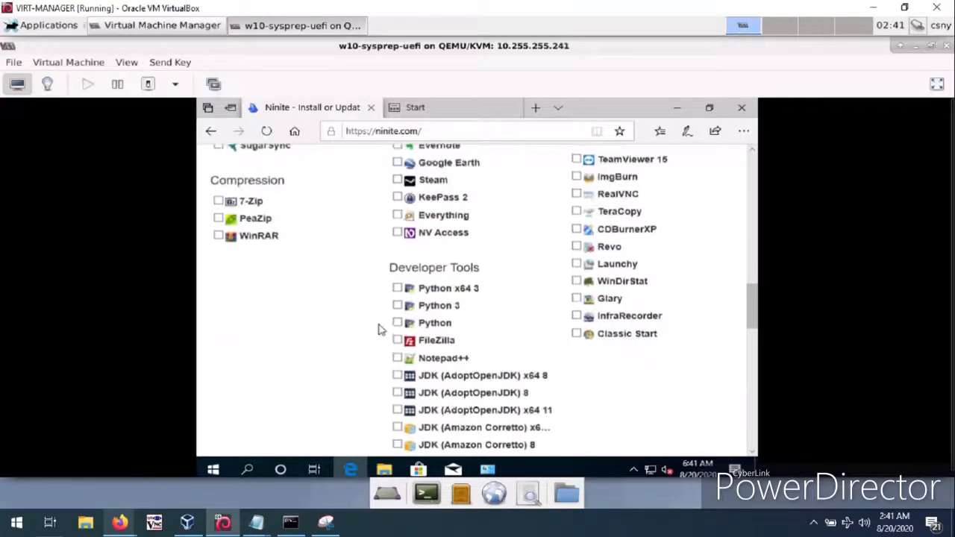
{"action": "scroll", "coordinate": [379, 329], "scroll_direction": "down", "scroll_amount": 2}
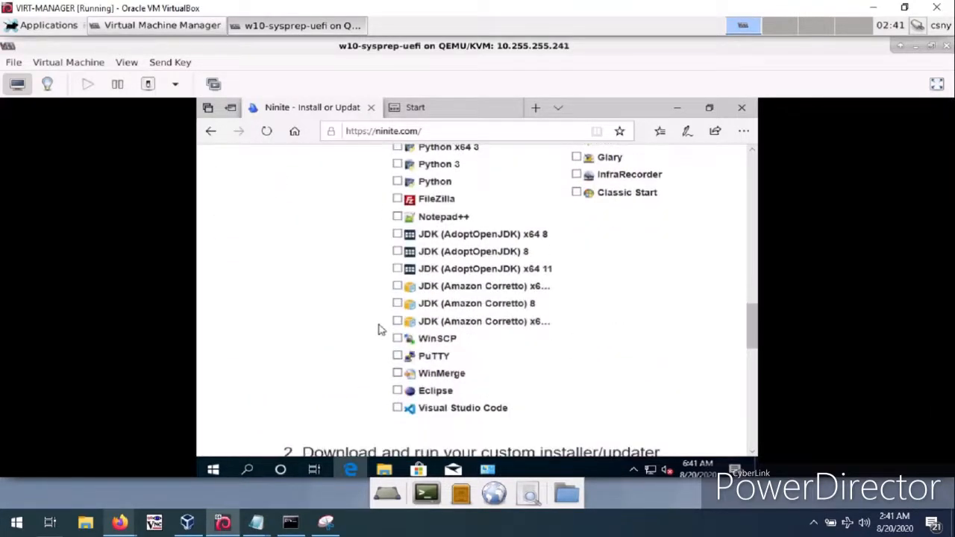
{"action": "scroll", "coordinate": [379, 328], "scroll_direction": "up", "scroll_amount": 4}
{"action": "scroll", "coordinate": [379, 329], "scroll_direction": "up", "scroll_amount": 2}
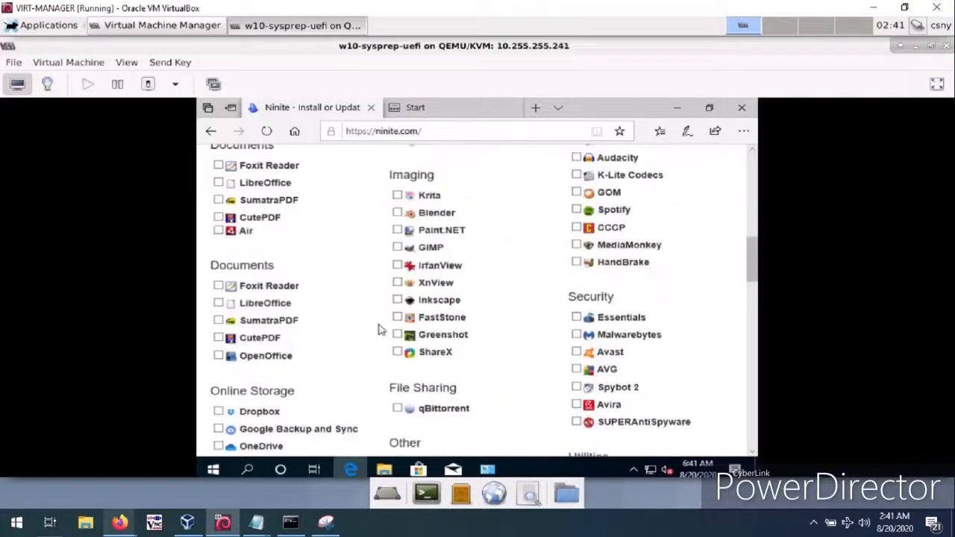
{"action": "scroll", "coordinate": [379, 329], "scroll_direction": "up", "scroll_amount": 2}
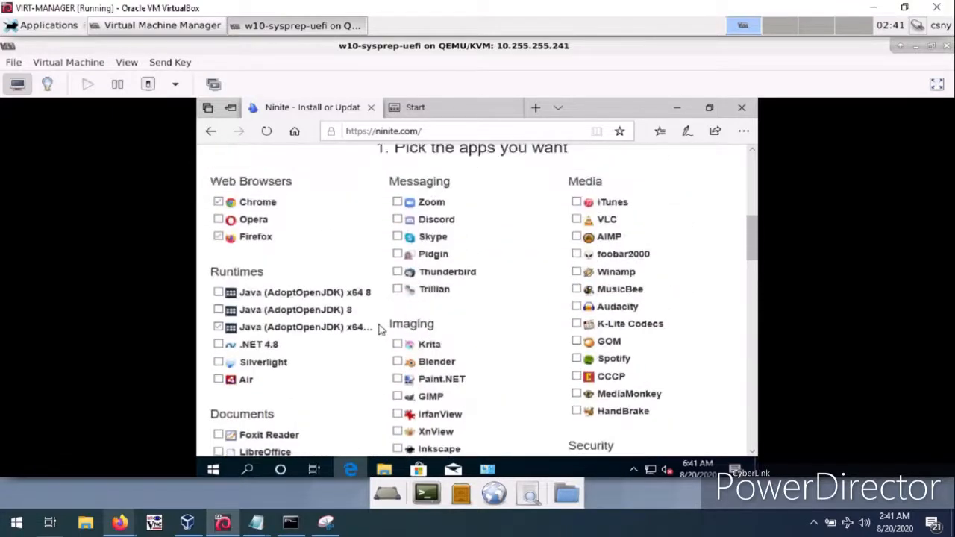
{"action": "left_click", "coordinate": [593, 222]}
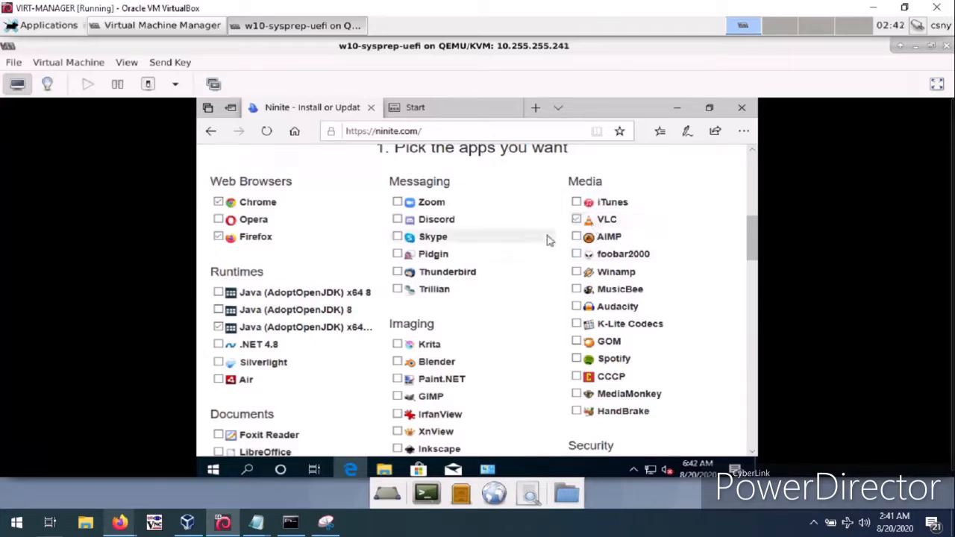
Select 7-Zip in the Compression group of the Ninite app list.
{"action": "scroll", "coordinate": [539, 252], "scroll_direction": "down", "scroll_amount": 2}
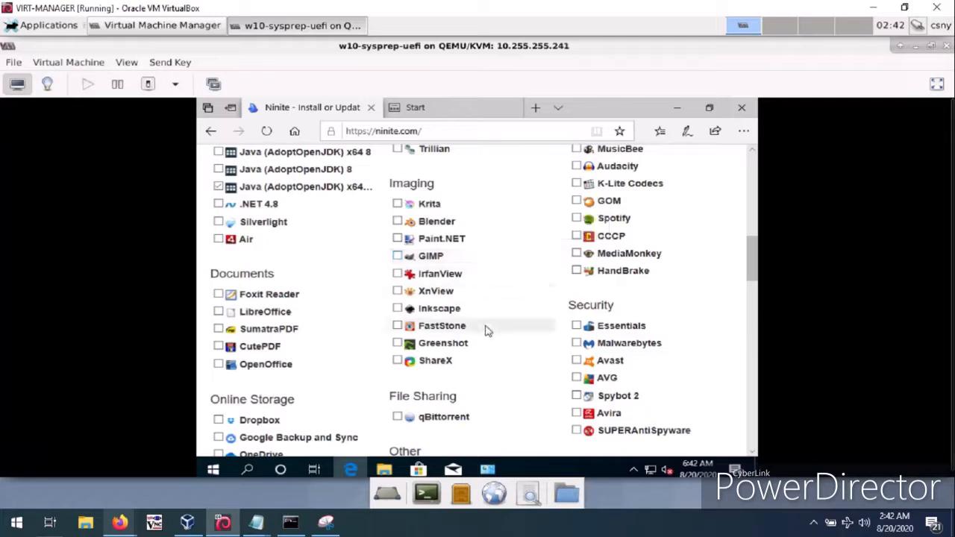
{"action": "scroll", "coordinate": [487, 330], "scroll_direction": "down", "scroll_amount": 2}
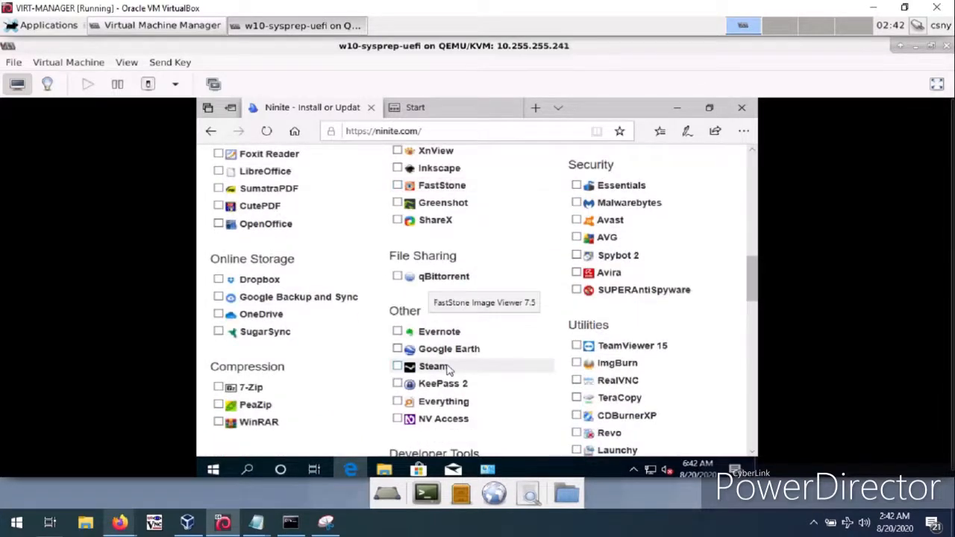
{"action": "scroll", "coordinate": [511, 365], "scroll_direction": "down", "scroll_amount": 3}
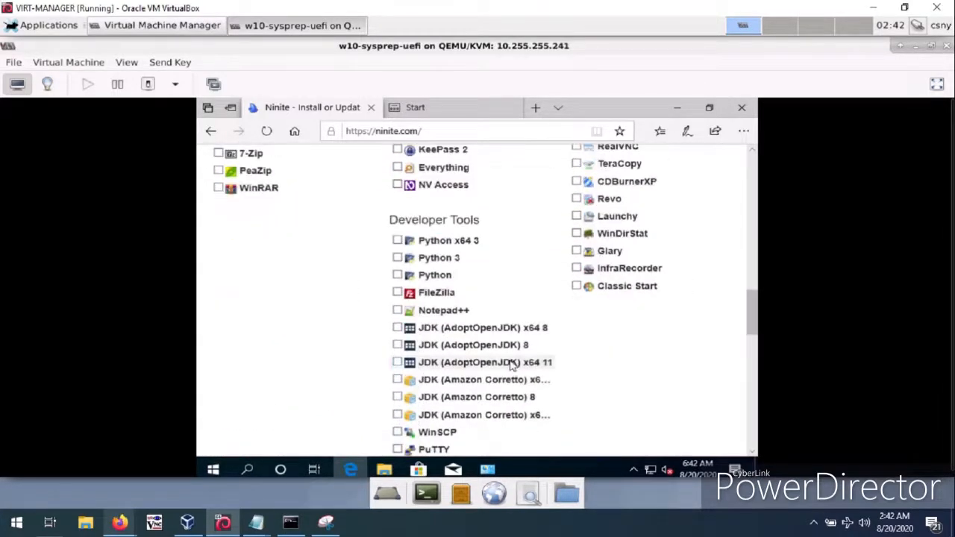
{"action": "scroll", "coordinate": [512, 363], "scroll_direction": "down", "scroll_amount": 3}
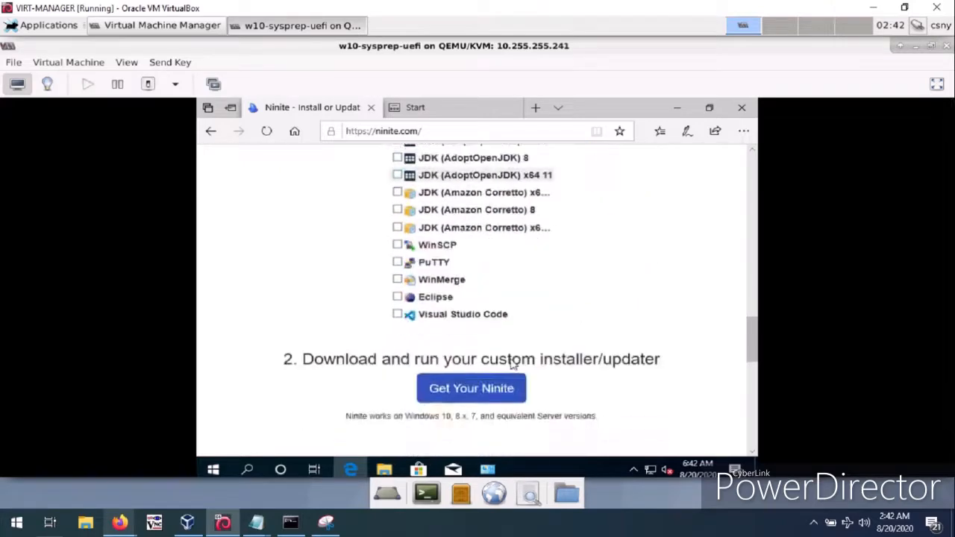
{"action": "scroll", "coordinate": [512, 363], "scroll_direction": "up", "scroll_amount": 5}
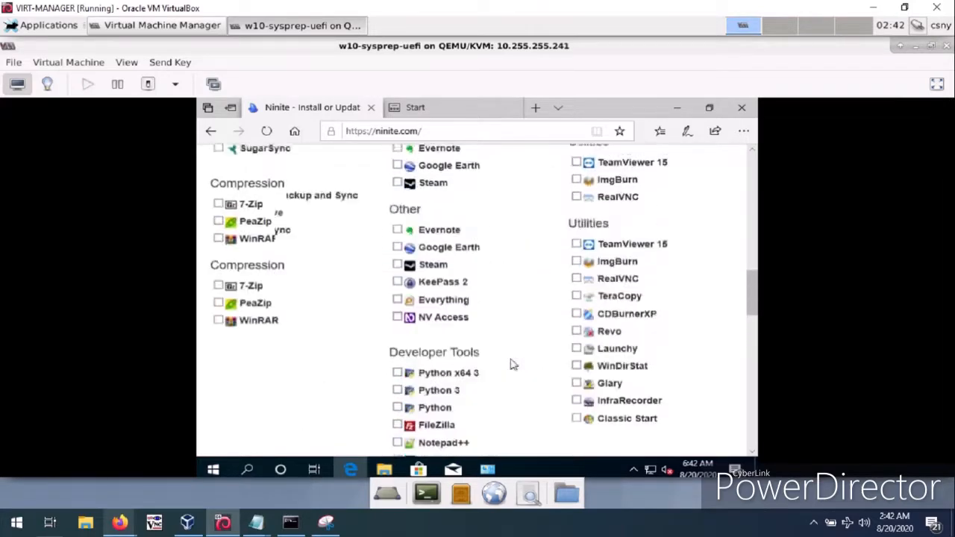
{"action": "scroll", "coordinate": [512, 364], "scroll_direction": "up", "scroll_amount": 2}
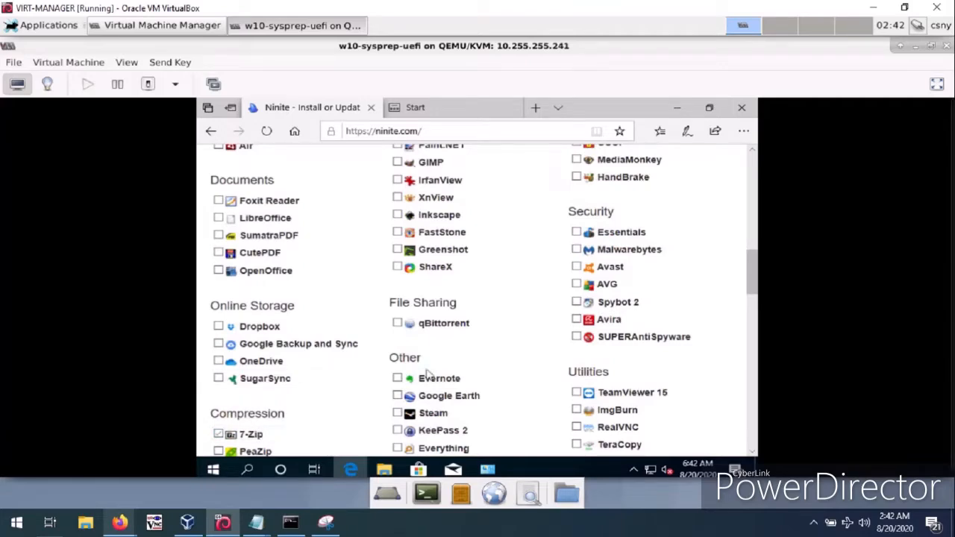
Get the custom Ninite installer for the selected apps and run it directly from the download prompt.
{"action": "scroll", "coordinate": [432, 369], "scroll_direction": "up", "scroll_amount": 4}
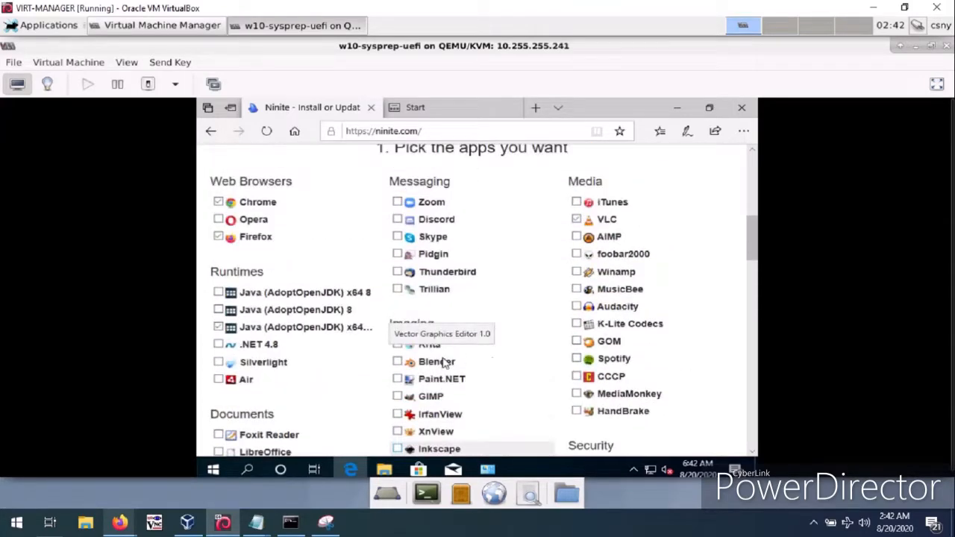
{"action": "scroll", "coordinate": [507, 361], "scroll_direction": "down", "scroll_amount": 10}
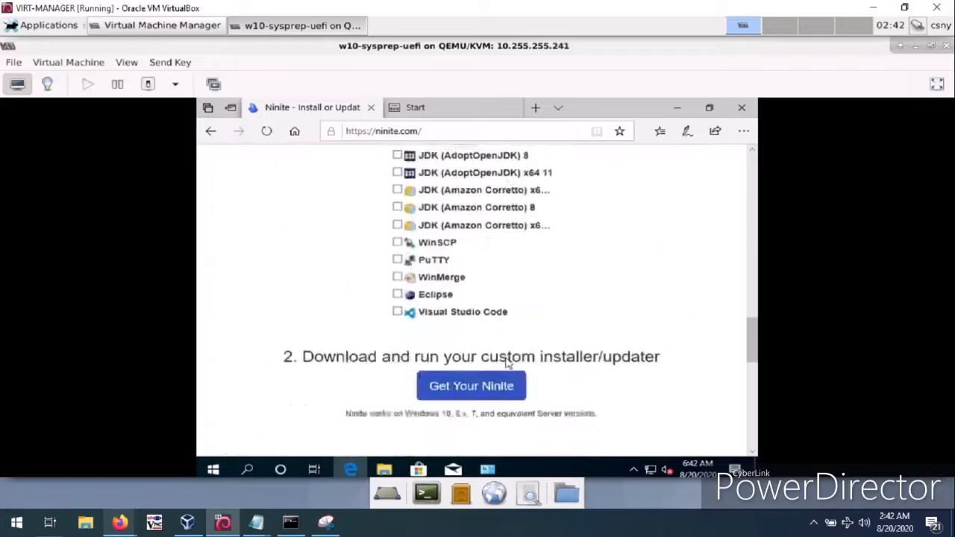
{"action": "scroll", "coordinate": [507, 362], "scroll_direction": "down", "scroll_amount": 3}
{"action": "left_click", "coordinate": [464, 205]}
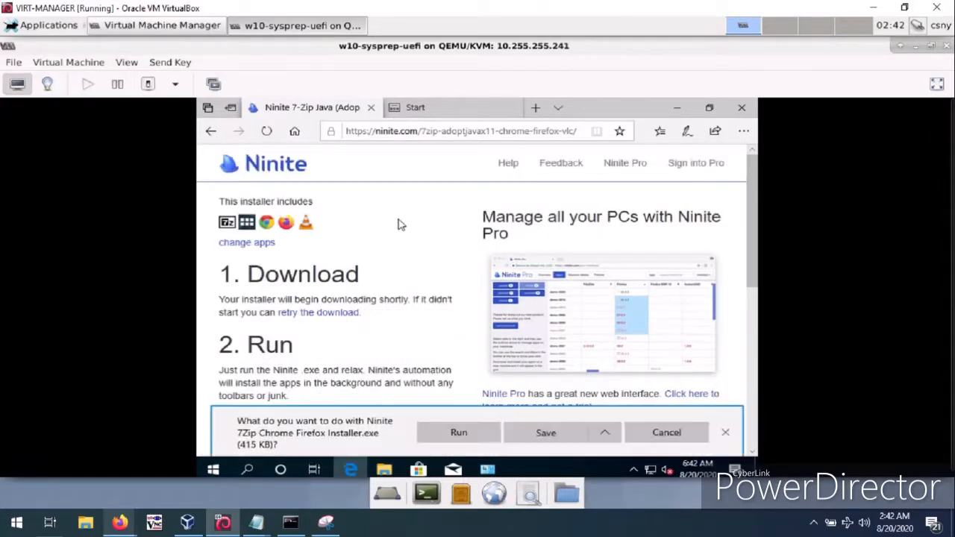
{"action": "left_click", "coordinate": [461, 436]}
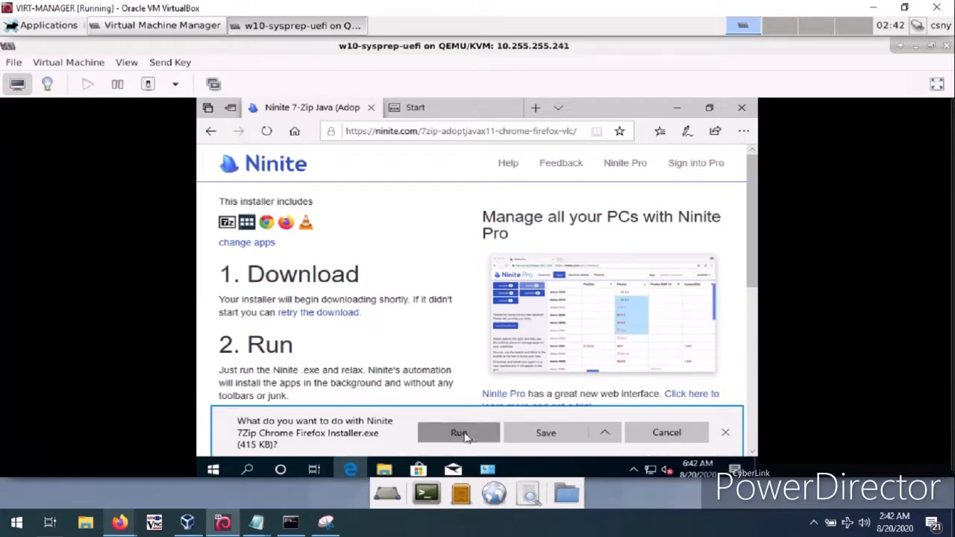
{"action": "left_click", "coordinate": [425, 111]}
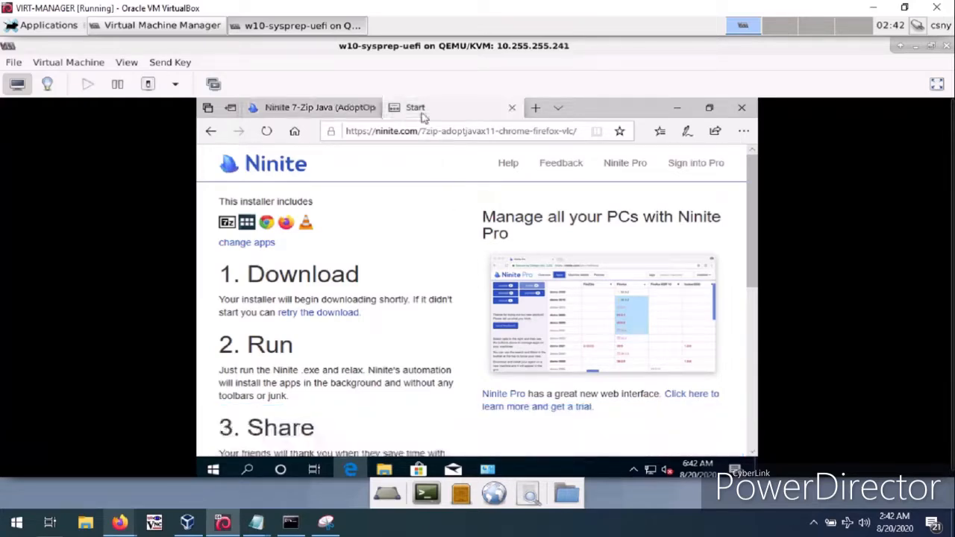
{"action": "type", "text": "www.google.com"}
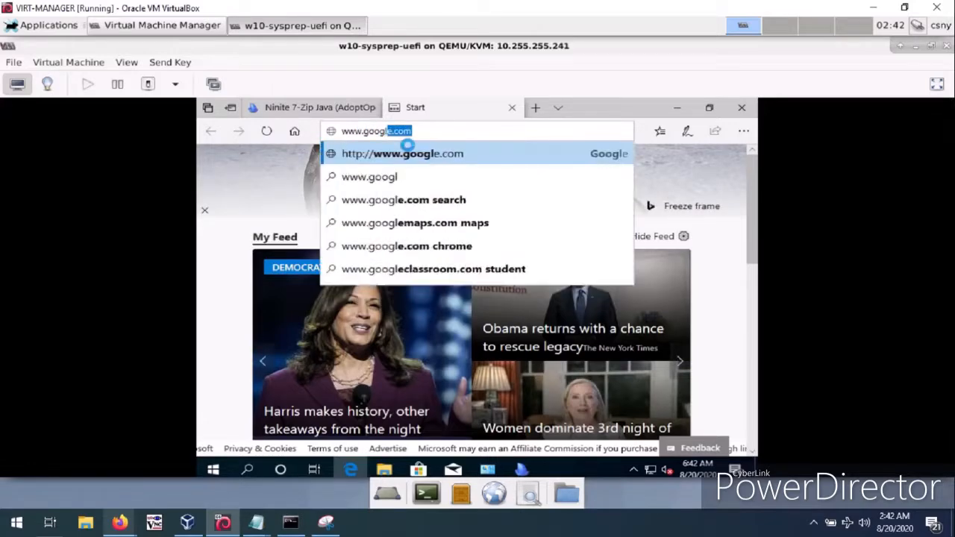
{"action": "left_click", "coordinate": [408, 151]}
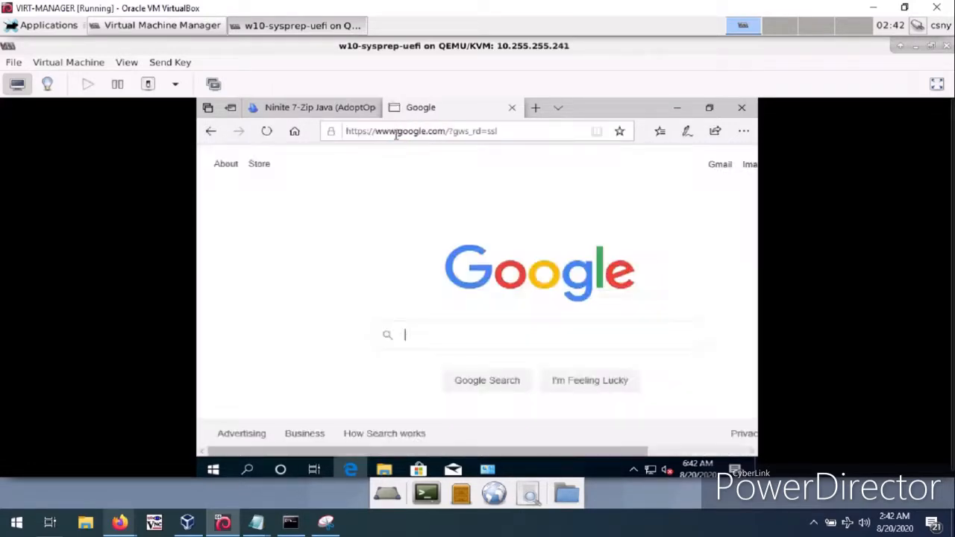
Search Google for "adobe reader dc offline installer" and open Adobe's Acrobat Reader DC Distribution page from the results.
{"action": "type", "text": "adobe re"}
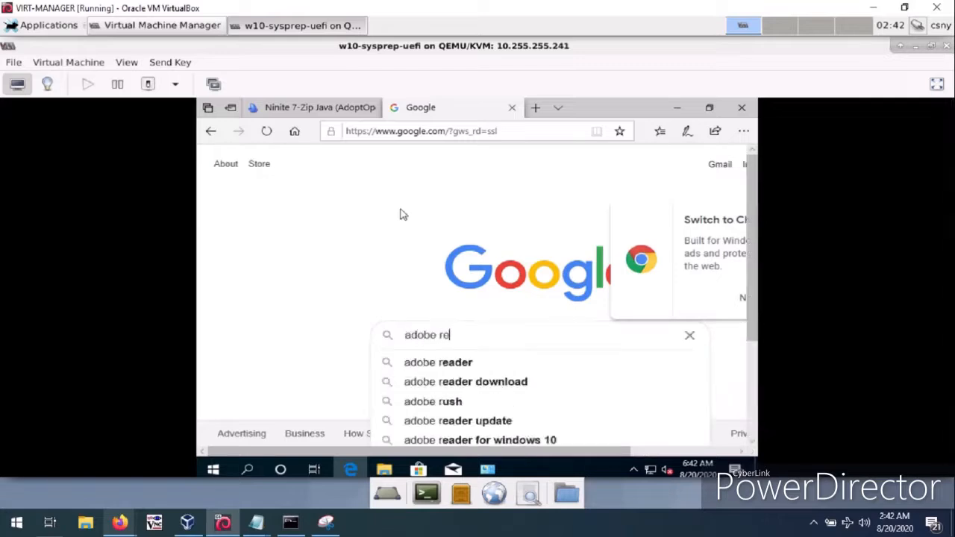
{"action": "type", "text": "ader dc offli"}
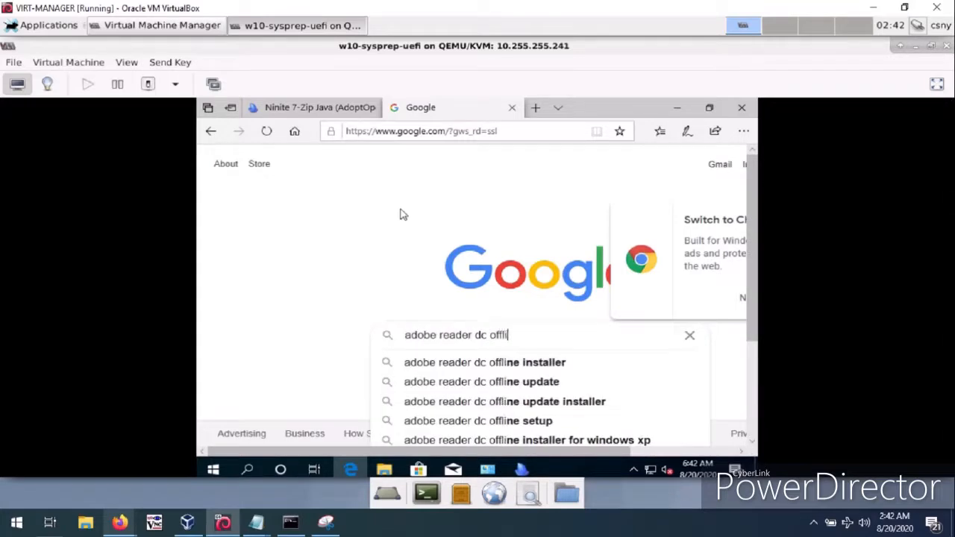
{"action": "key", "text": "Down"}
{"action": "key", "text": "Return"}
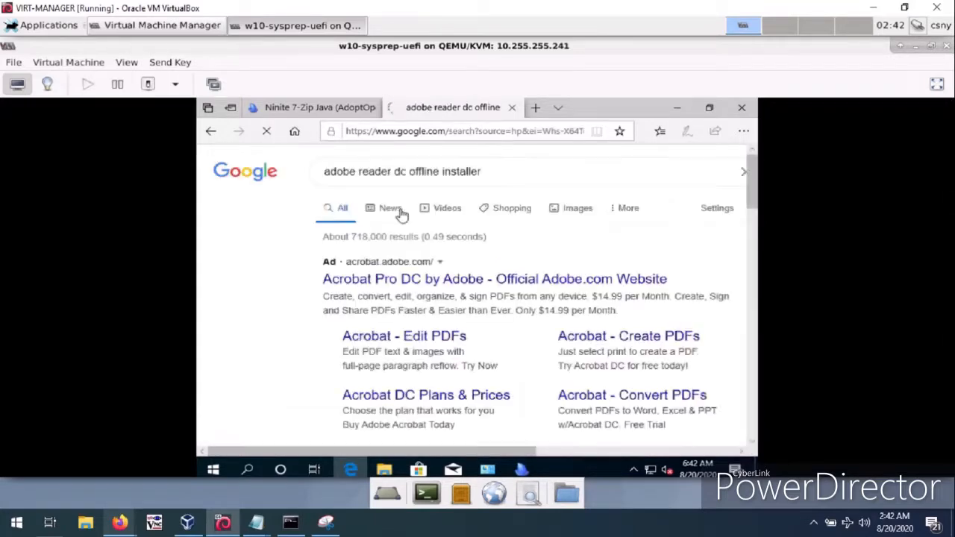
{"action": "scroll", "coordinate": [393, 266], "scroll_direction": "down", "scroll_amount": 4}
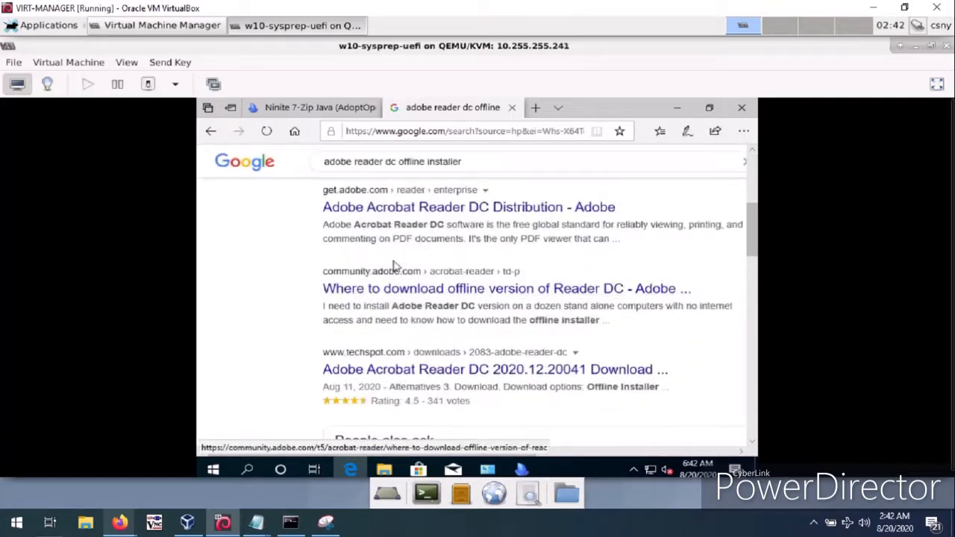
{"action": "left_click", "coordinate": [389, 217]}
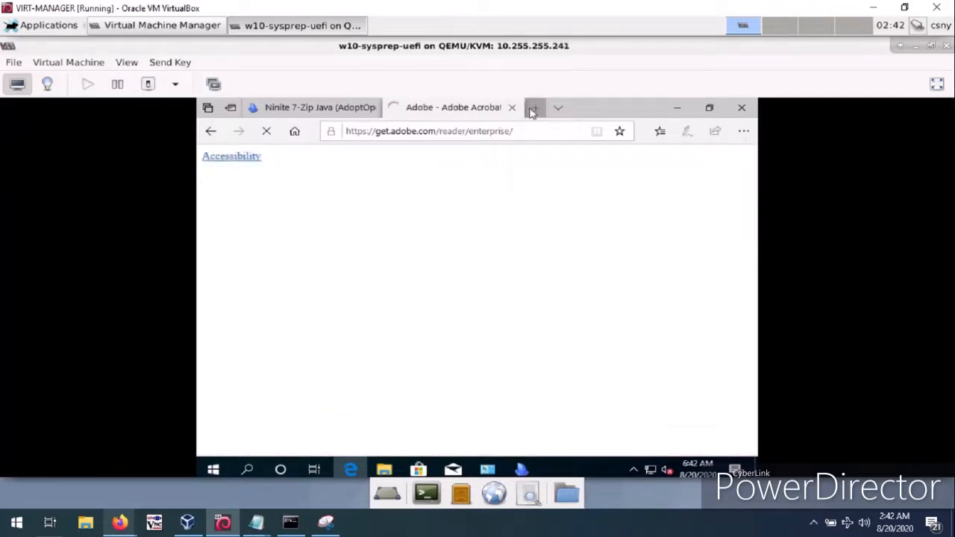
Search the web for "open shell" in a new browser tab.
{"action": "left_click", "coordinate": [529, 110]}
{"action": "type", "text": "o"}
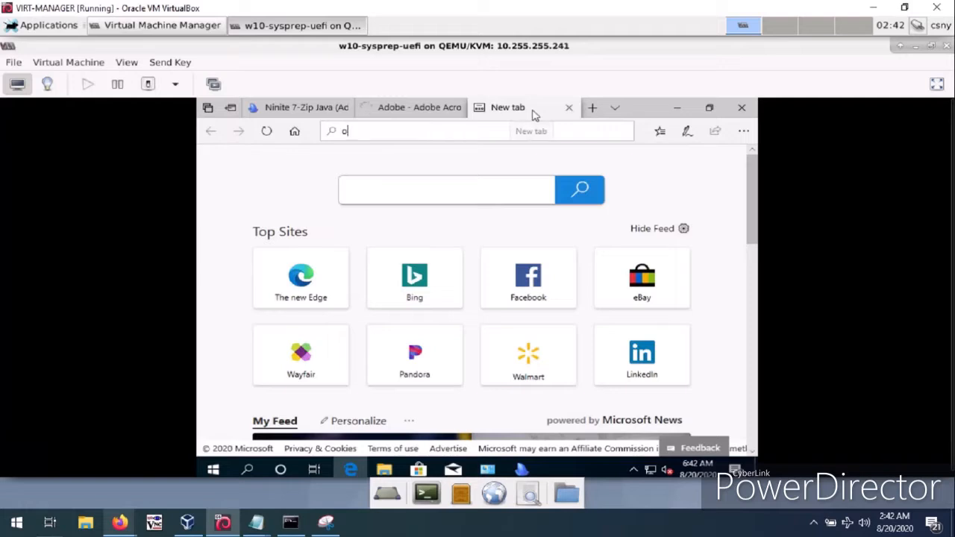
{"action": "type", "text": "pen shell"}
{"action": "key", "text": "Return"}
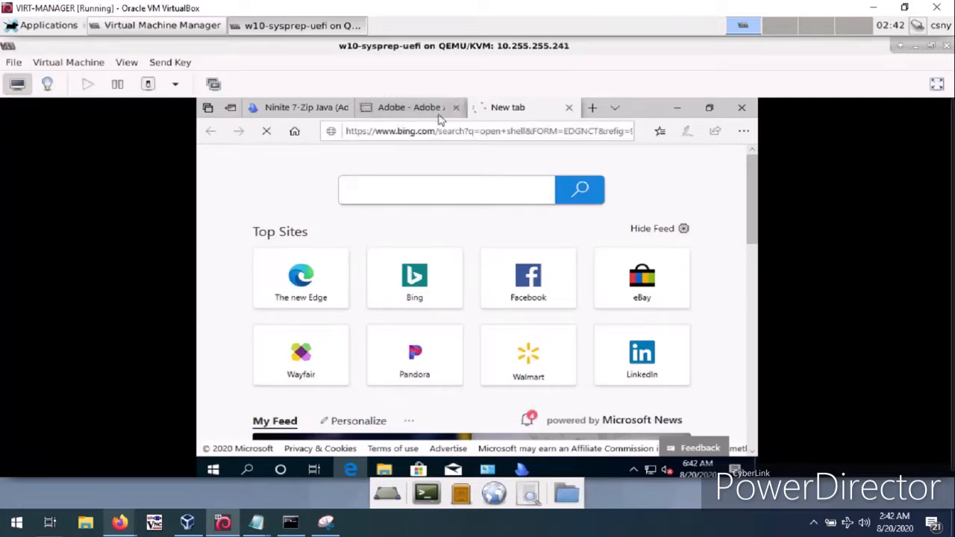
On the Adobe Acrobat Reader DC download page, choose Windows 10 as the operating system and English as the language.
{"action": "left_click", "coordinate": [413, 109]}
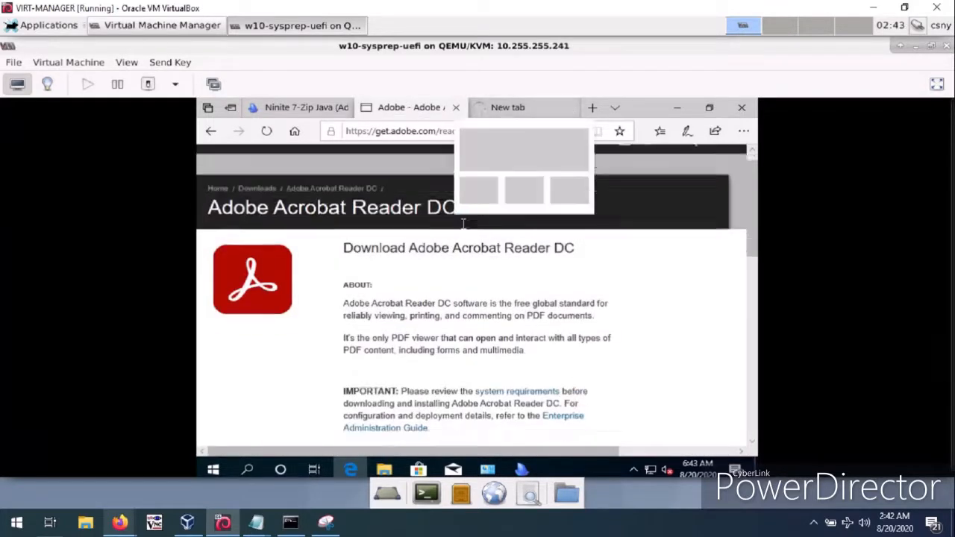
{"action": "scroll", "coordinate": [462, 253], "scroll_direction": "down", "scroll_amount": 5}
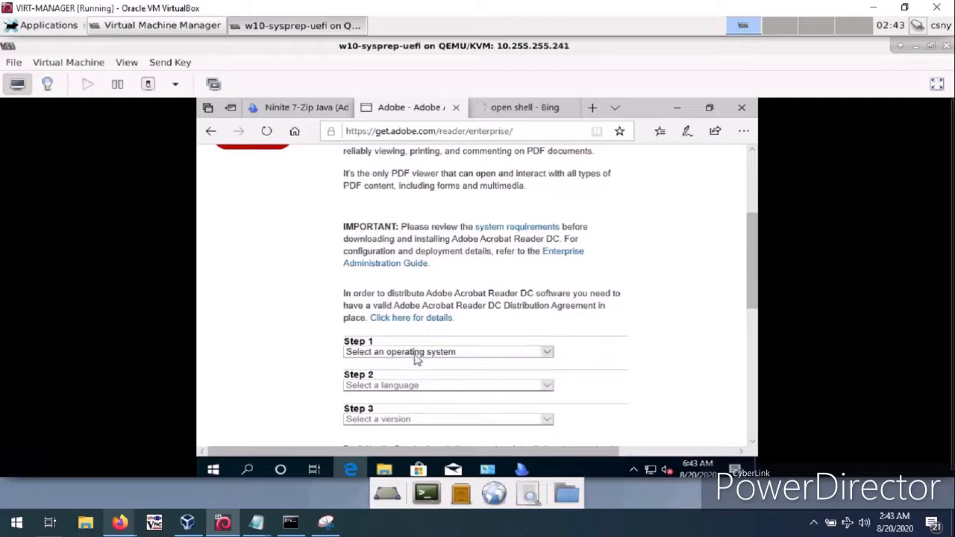
{"action": "left_click", "coordinate": [416, 352]}
{"action": "left_click", "coordinate": [412, 355]}
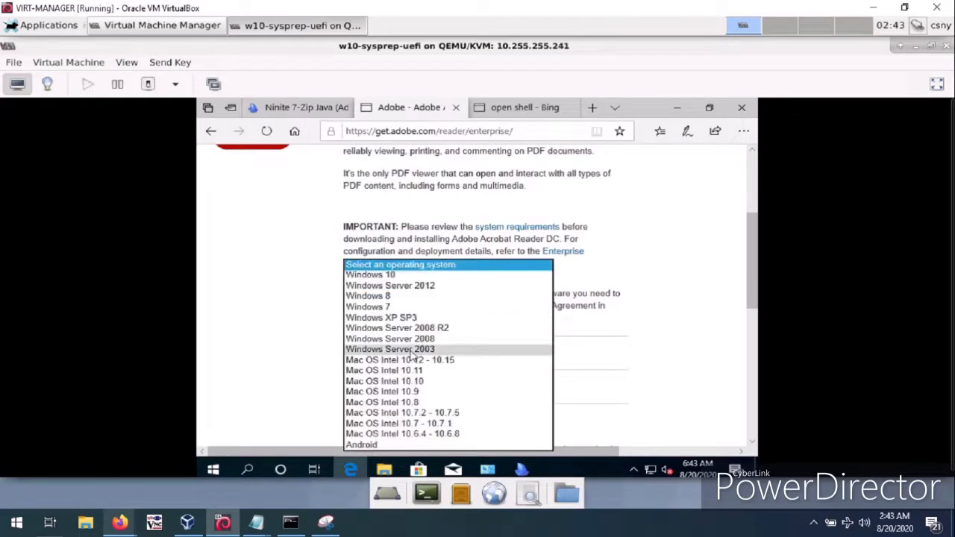
{"action": "left_click", "coordinate": [410, 352]}
{"action": "left_click", "coordinate": [408, 352]}
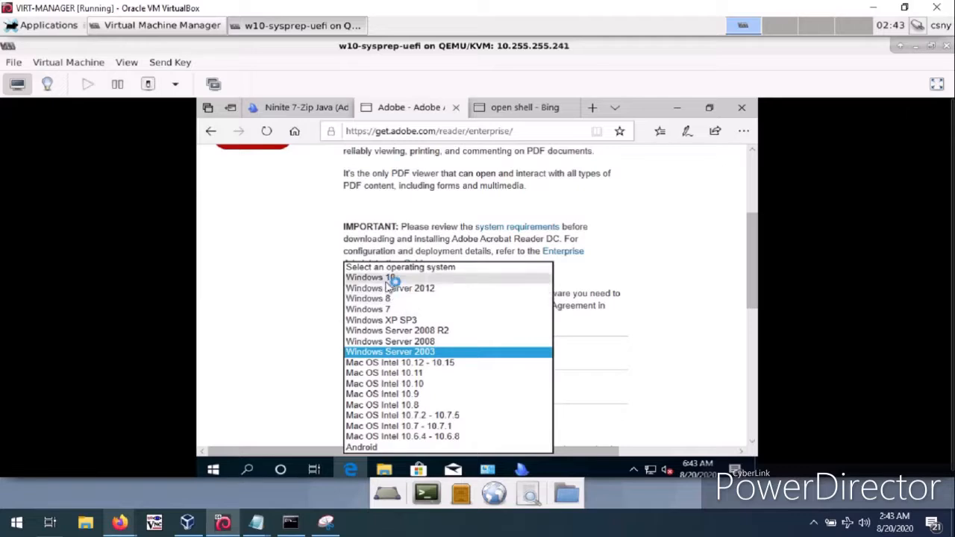
{"action": "left_click", "coordinate": [390, 278]}
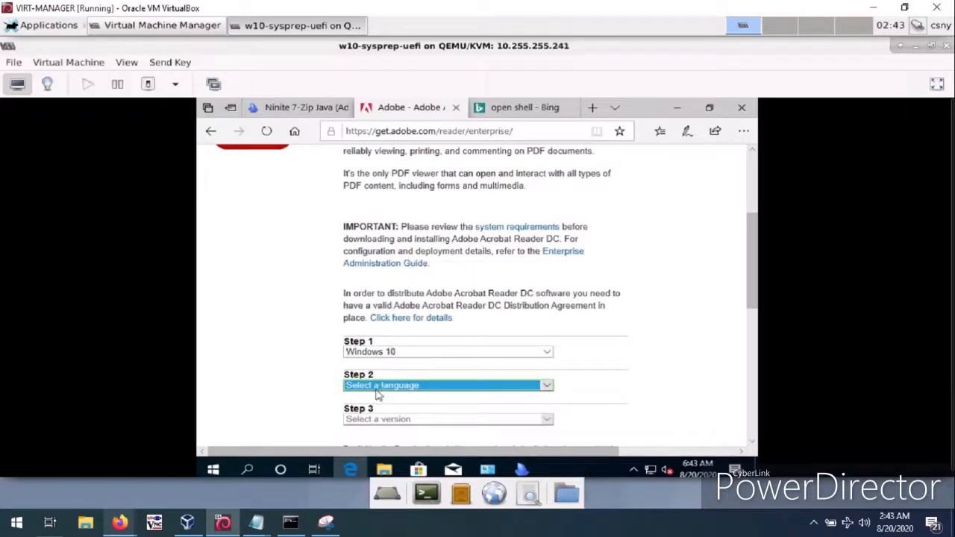
{"action": "left_click", "coordinate": [377, 388]}
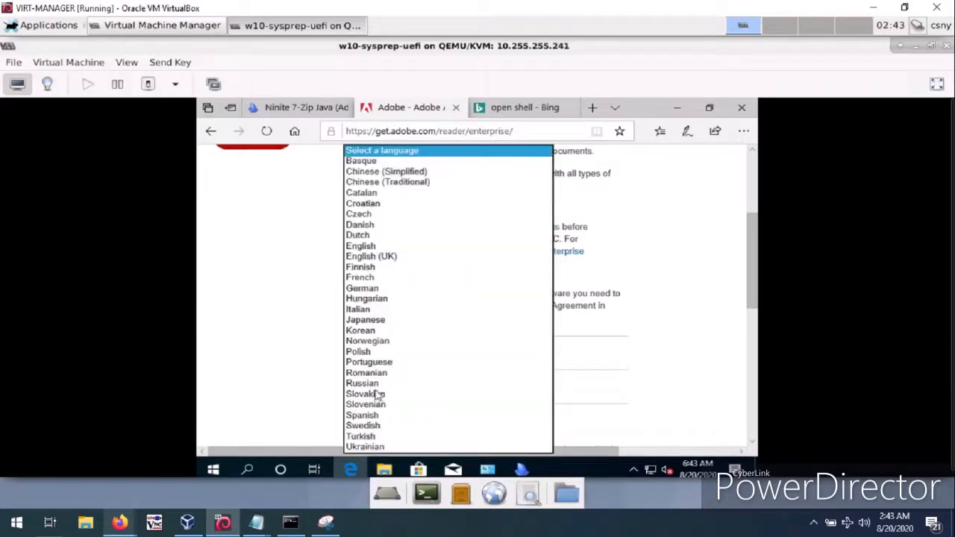
{"action": "left_click", "coordinate": [373, 246]}
Choose the version Reader DC 2020.012.20041 English for Windows on the Adobe page and start its download.
{"action": "scroll", "coordinate": [319, 275], "scroll_direction": "down", "scroll_amount": 2}
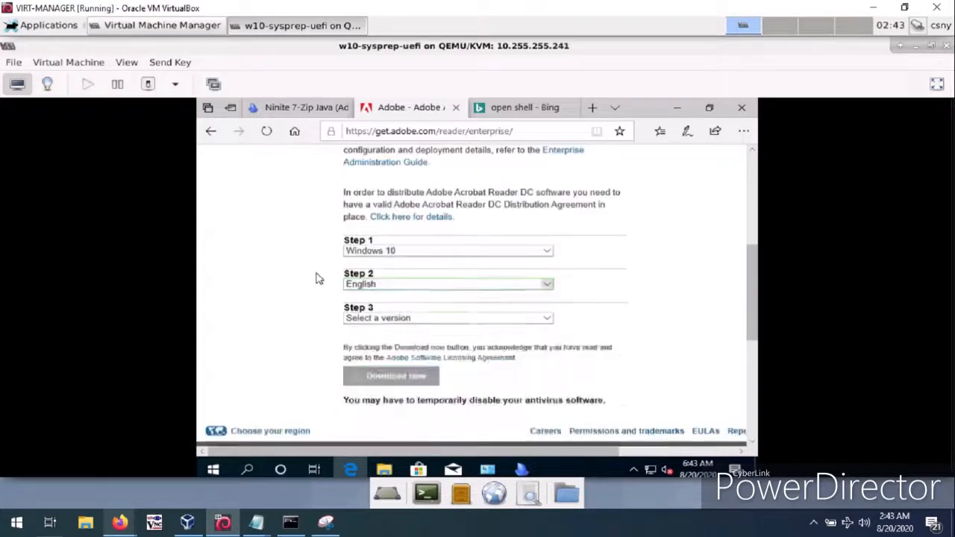
{"action": "scroll", "coordinate": [318, 278], "scroll_direction": "down", "scroll_amount": 4}
{"action": "scroll", "coordinate": [364, 248], "scroll_direction": "up", "scroll_amount": 2}
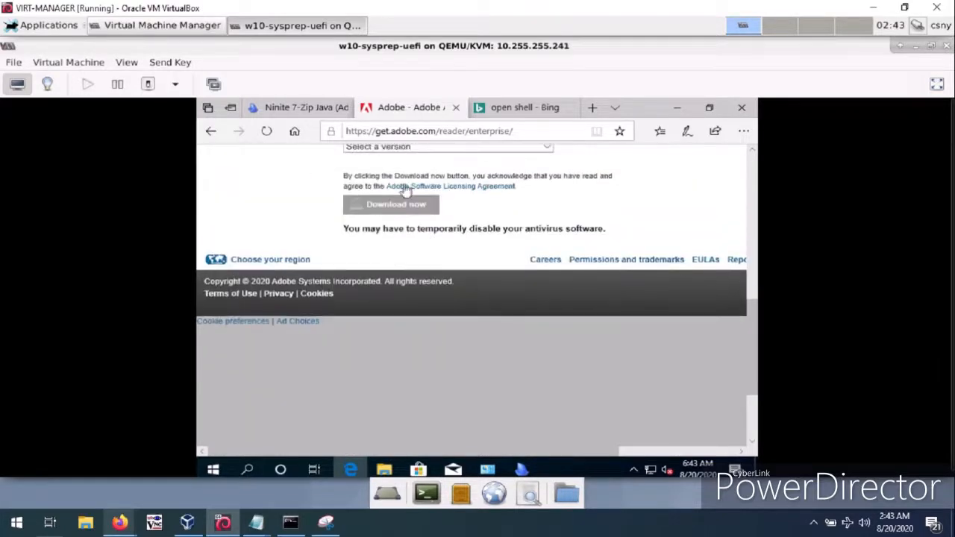
{"action": "left_click", "coordinate": [403, 148]}
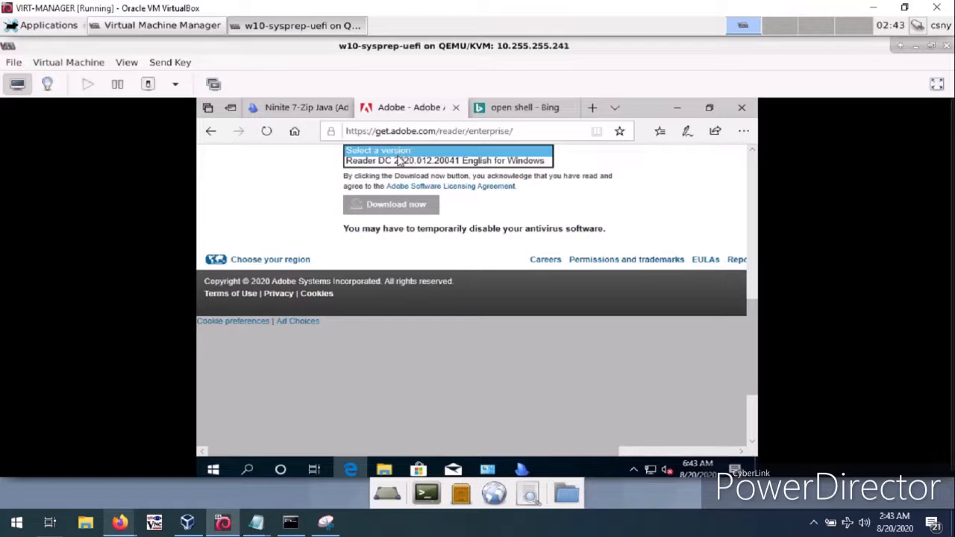
{"action": "left_click", "coordinate": [399, 161]}
{"action": "left_click", "coordinate": [399, 149]}
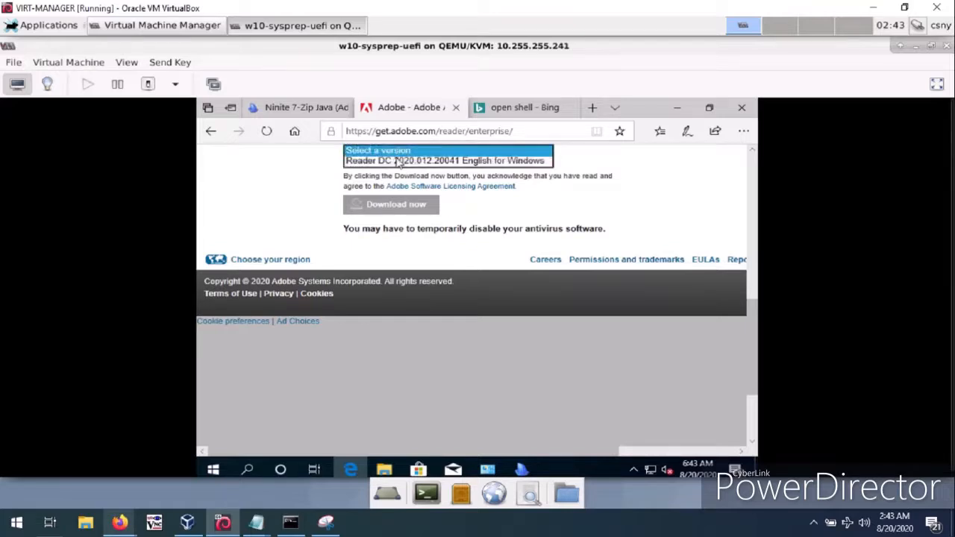
{"action": "left_click", "coordinate": [396, 162]}
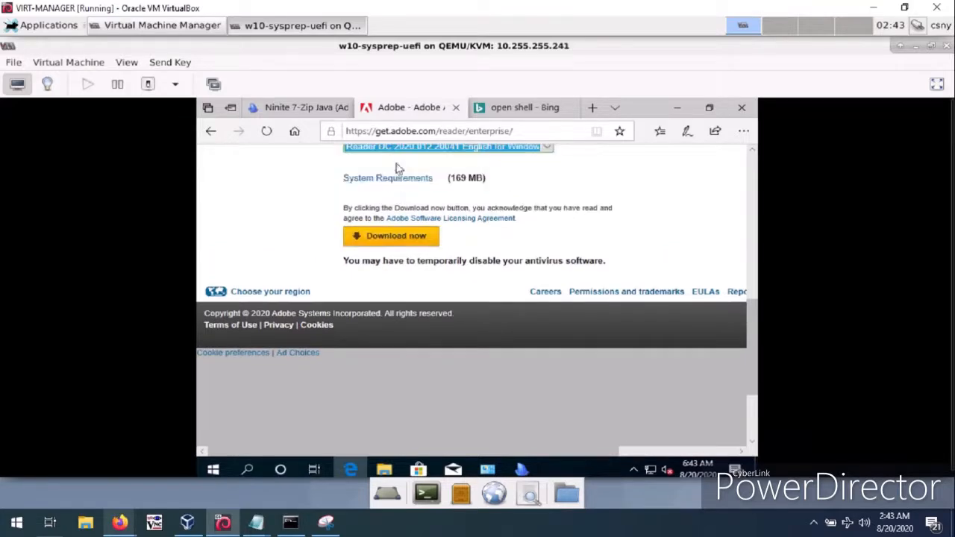
{"action": "left_click", "coordinate": [385, 239]}
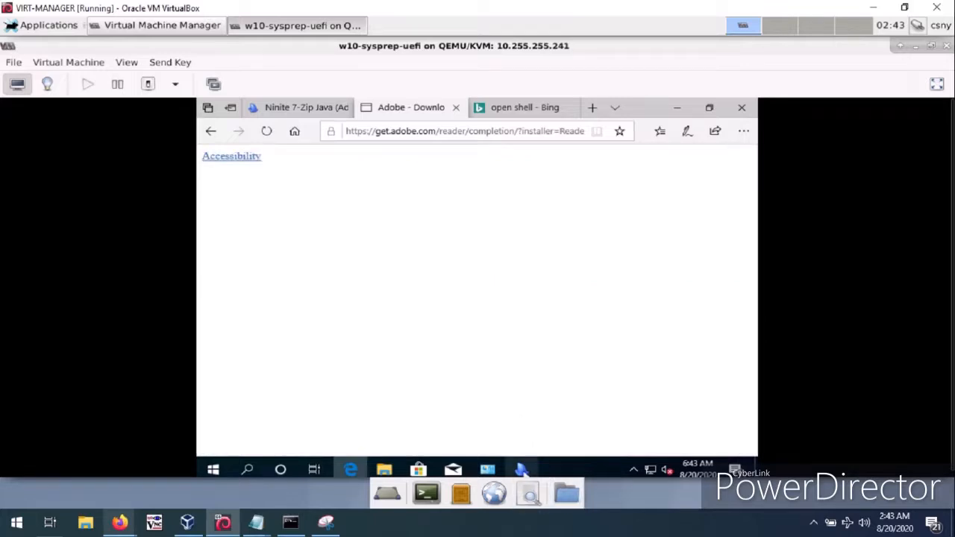
Bring up the Ninite installer and expand its details to check the status of each application.
{"action": "left_click", "coordinate": [522, 470]}
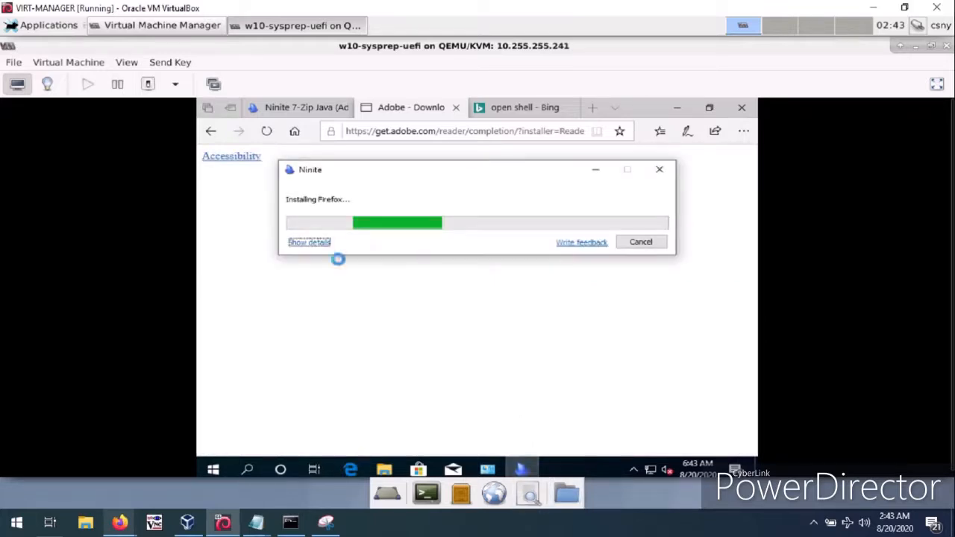
{"action": "left_click", "coordinate": [308, 242]}
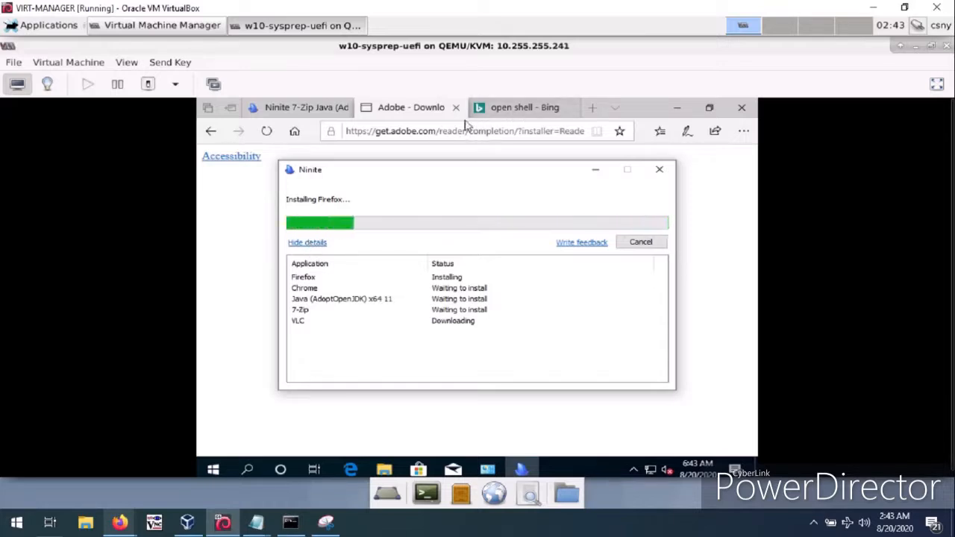
Return to the "open shell" search results and open the Open-Shell-Menu home page on open-shell.github.io.
{"action": "left_click", "coordinate": [528, 112]}
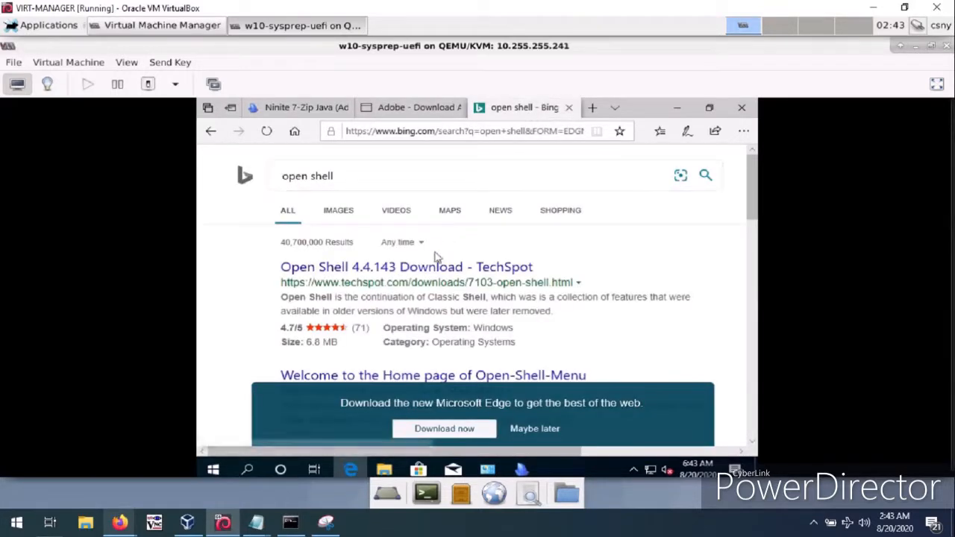
{"action": "scroll", "coordinate": [421, 276], "scroll_direction": "down", "scroll_amount": 2}
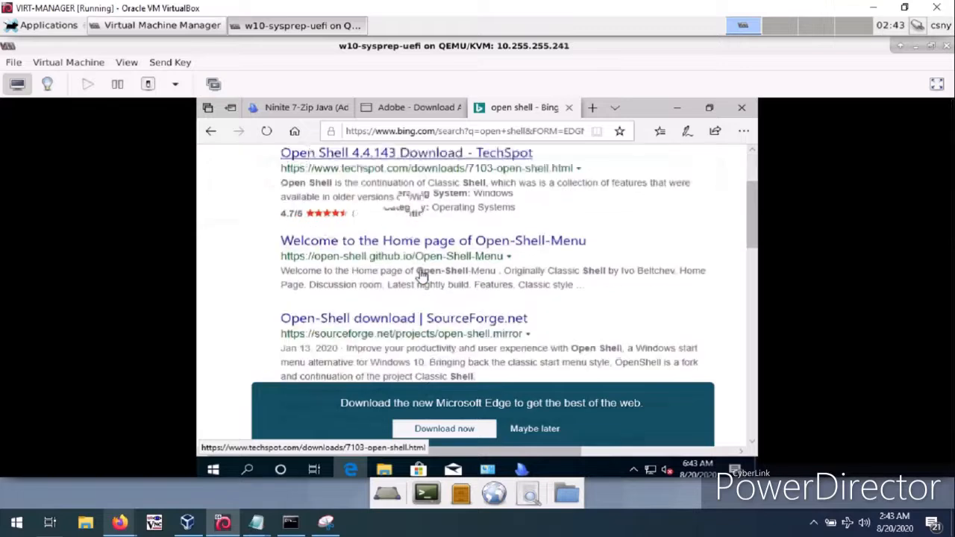
{"action": "left_click", "coordinate": [375, 238]}
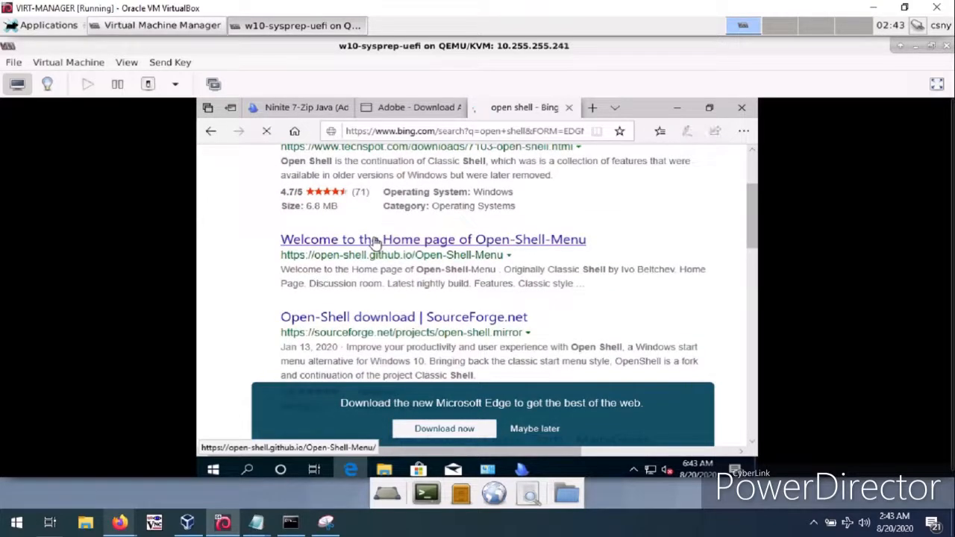
Go back to the Adobe Acrobat Reader DC download page and start the download manually through its fallback link.
{"action": "left_click", "coordinate": [400, 113]}
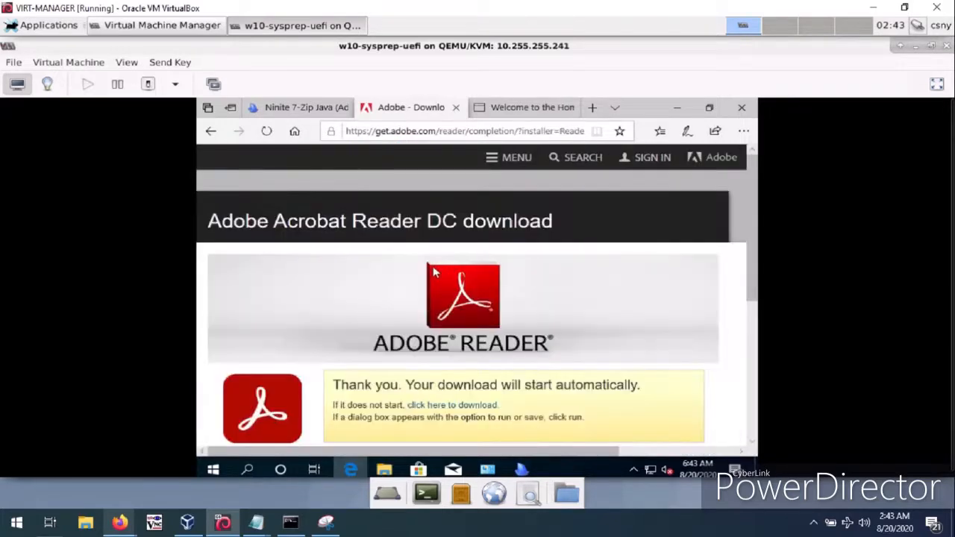
{"action": "scroll", "coordinate": [446, 274], "scroll_direction": "down", "scroll_amount": 3}
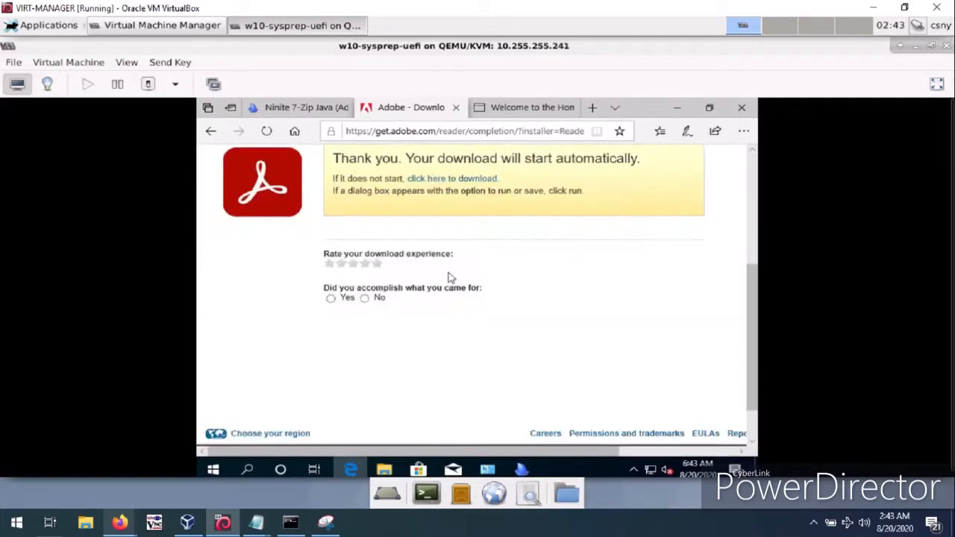
{"action": "left_click", "coordinate": [442, 181]}
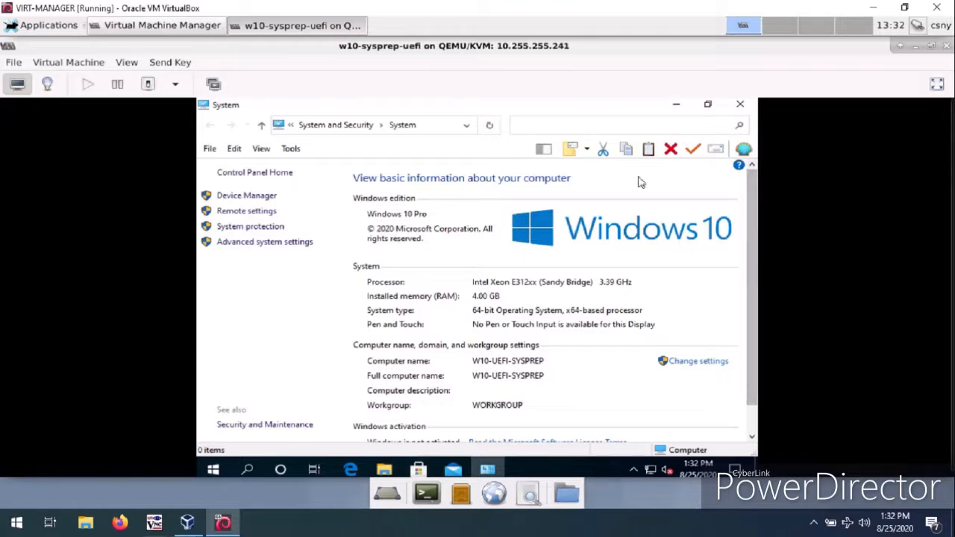
Minimize the System window and launch the System Preparation Tool from the sysprep desktop shortcut.
{"action": "left_click", "coordinate": [675, 104]}
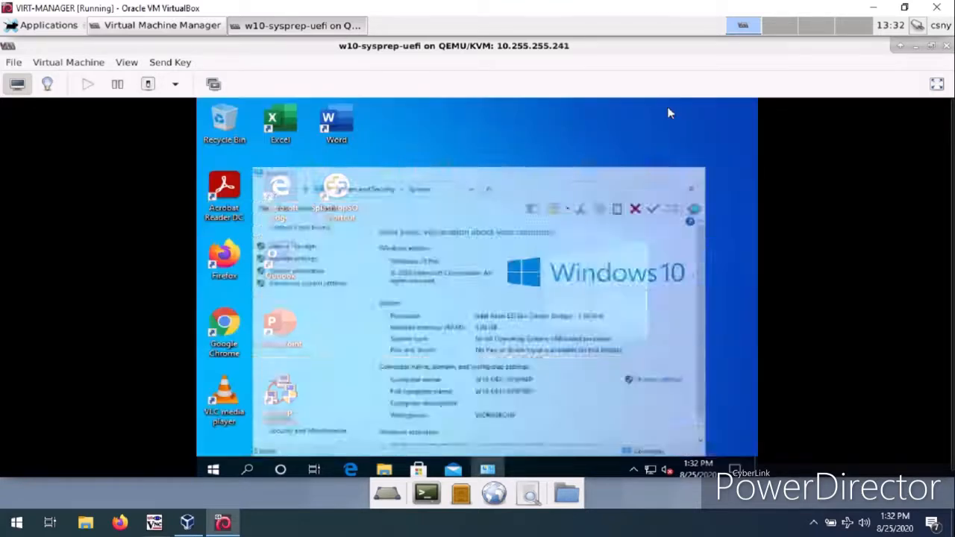
{"action": "left_click_drag", "start_coordinate": [441, 109], "coordinate": [208, 436]}
{"action": "left_click", "coordinate": [368, 385]}
{"action": "double_click", "coordinate": [281, 403]}
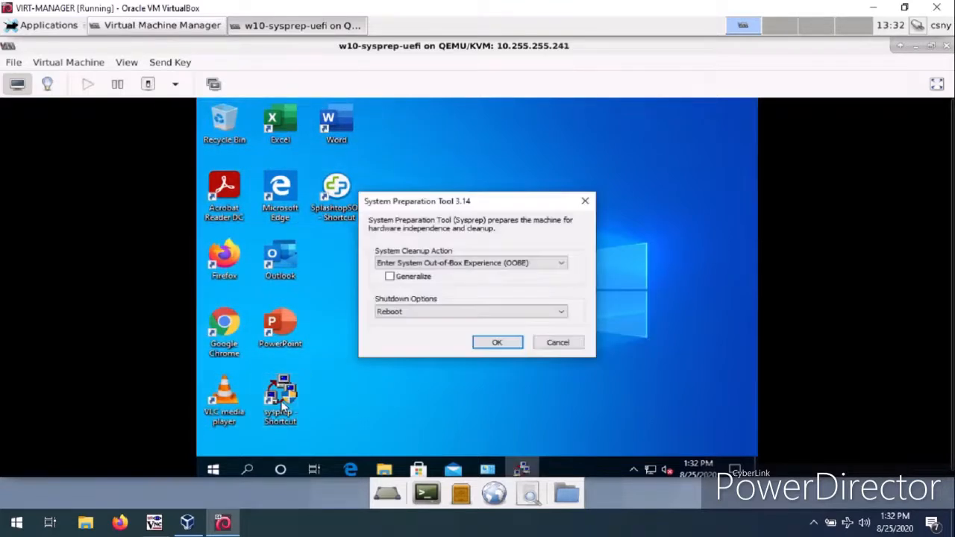
Enable Generalize, set the shutdown option to Shutdown, and run Sysprep.
{"action": "left_click", "coordinate": [389, 276]}
{"action": "left_click", "coordinate": [411, 312]}
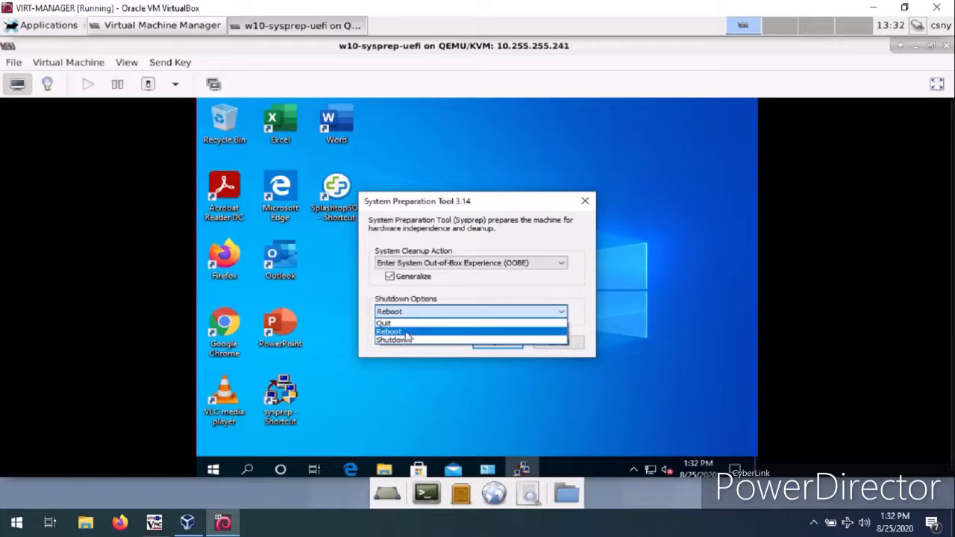
{"action": "left_click", "coordinate": [405, 340]}
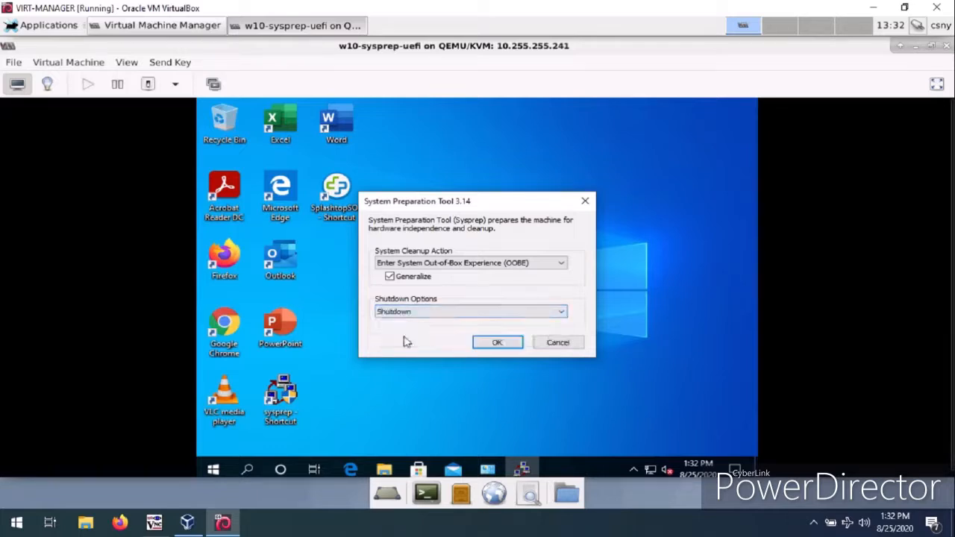
{"action": "left_click", "coordinate": [495, 342]}
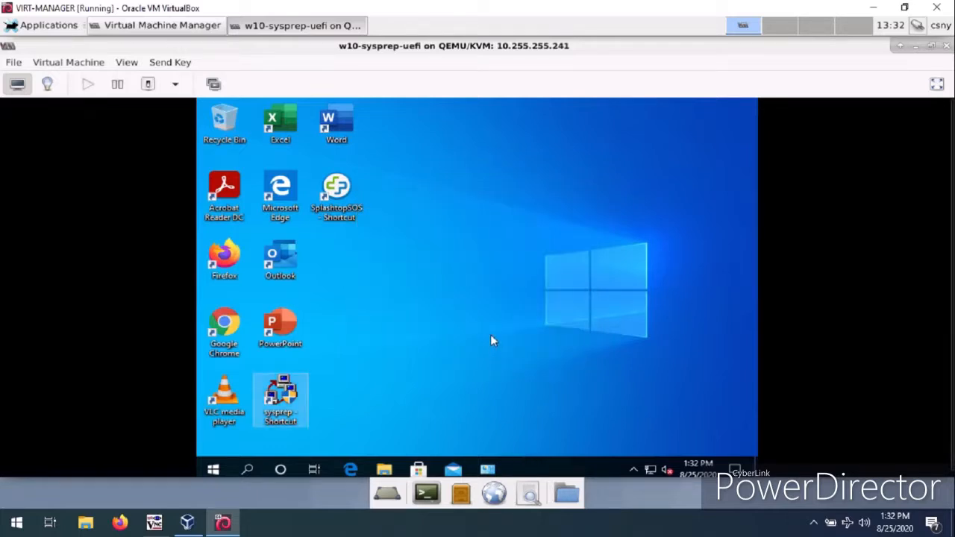